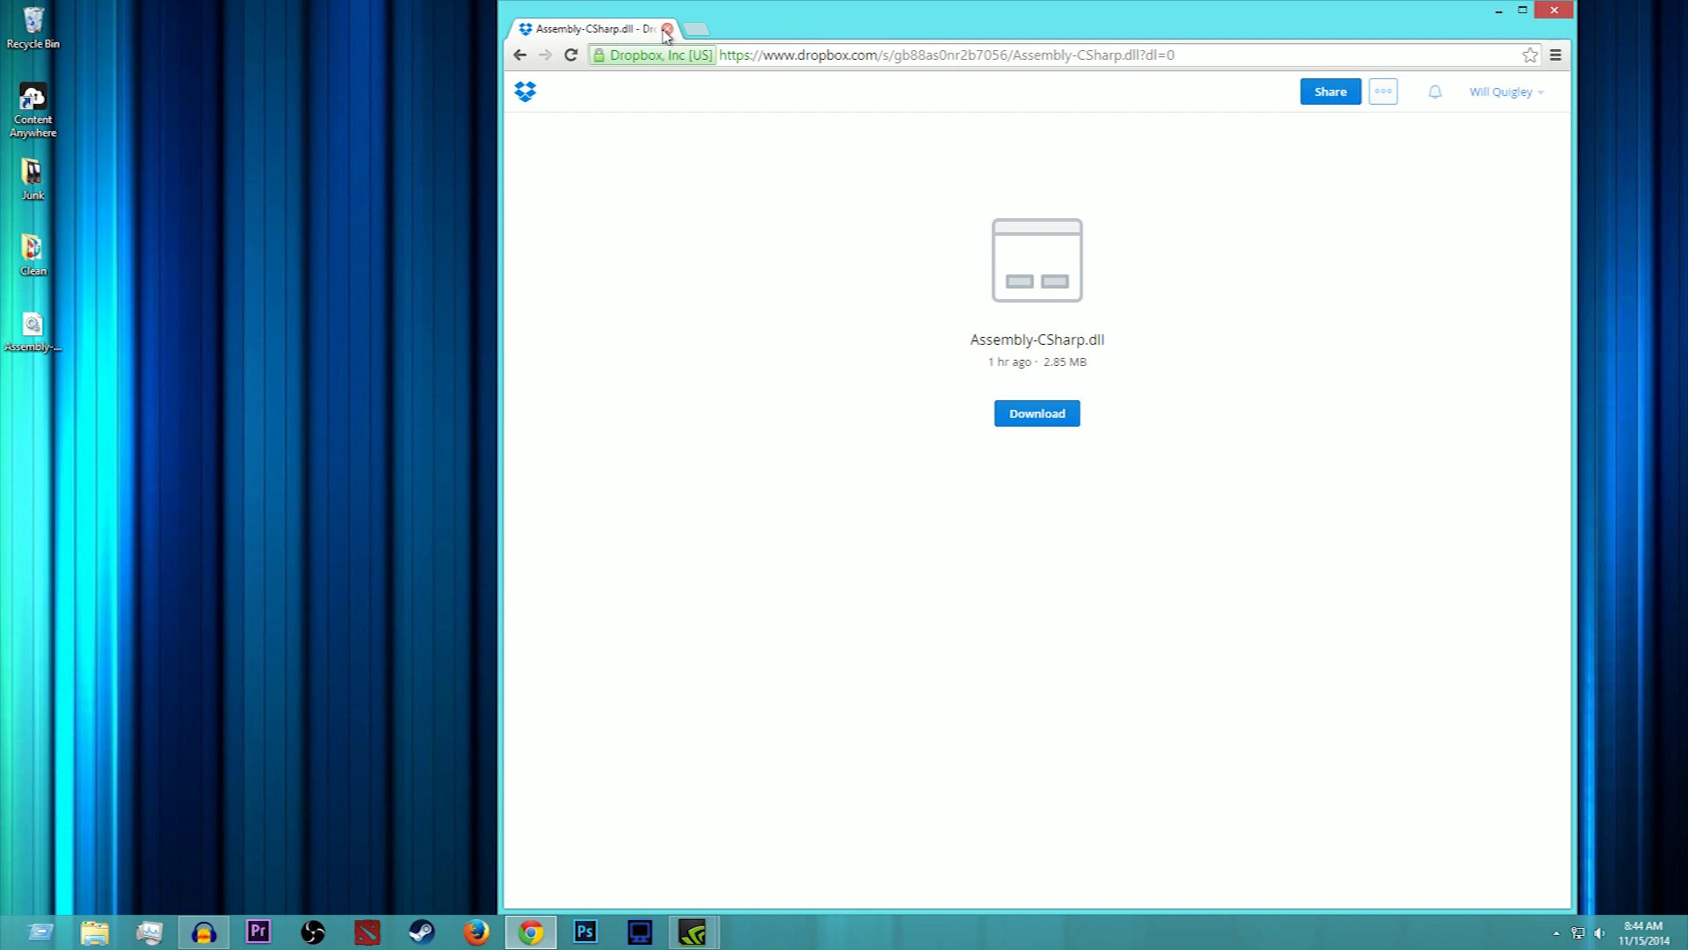
# Step: Download Assembly-CSharp.dll from the Dropbox share and keep it despite Chrome's harmful-file warning
pyautogui.click(1030, 413)
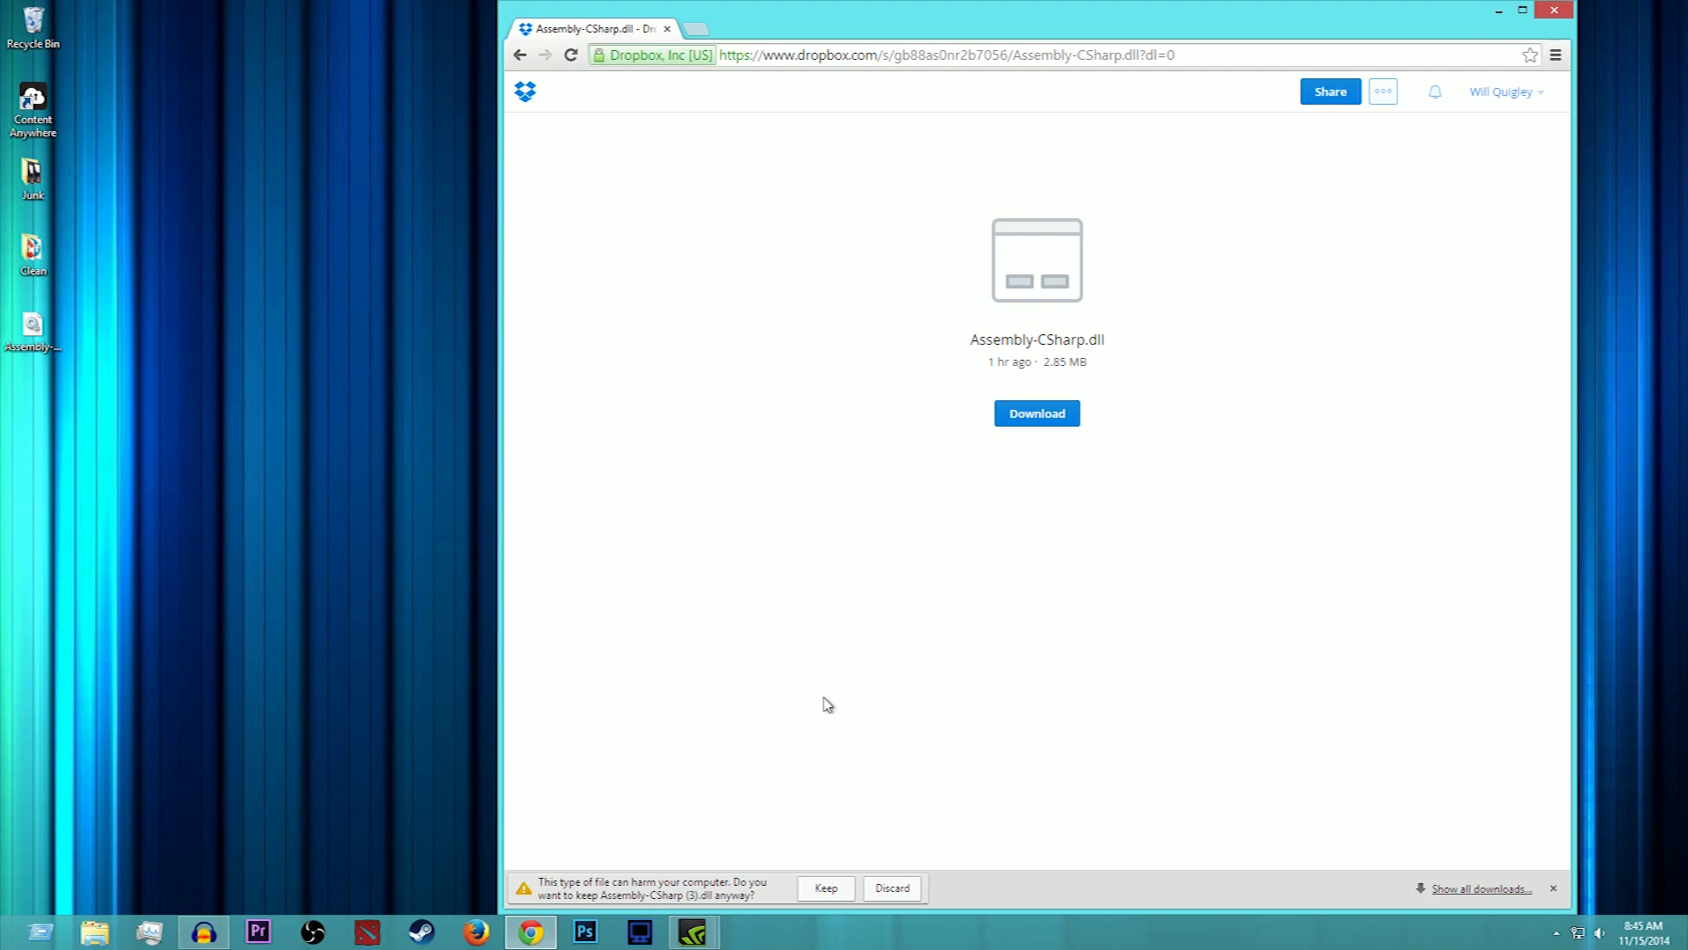
pyautogui.click(827, 888)
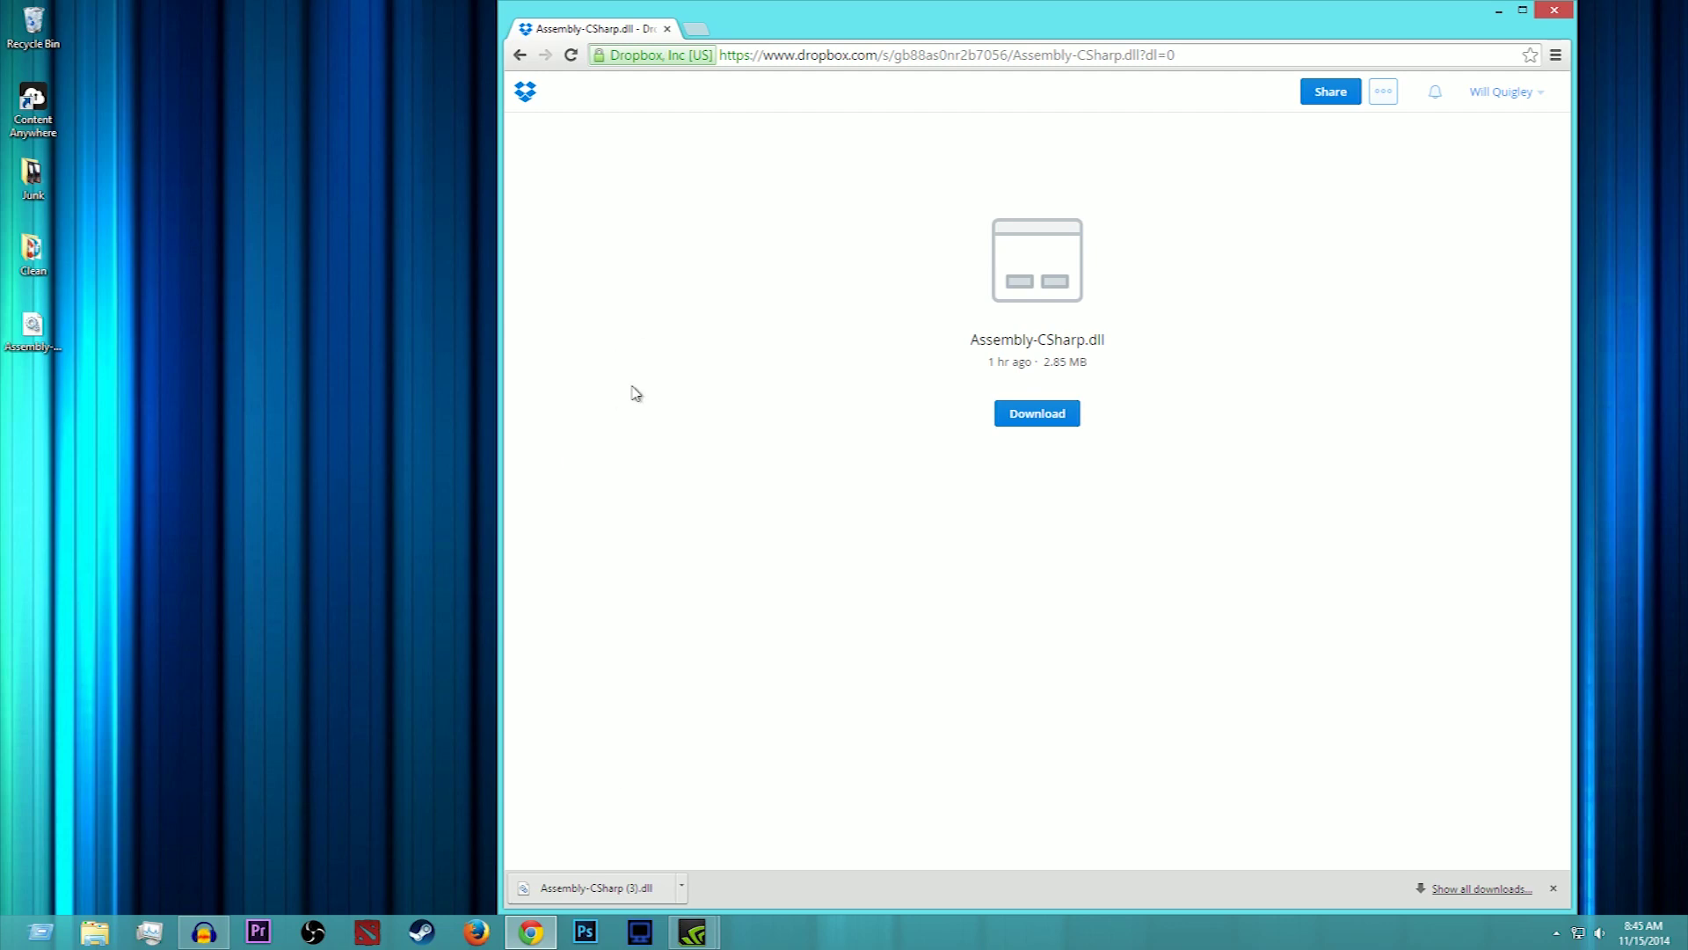
# Step: Drag the downloaded Assembly-CSharp (3).dll onto the desktop, close Chrome, and recycle the older desktop copy
pyautogui.moveTo(598, 888); pyautogui.dragTo(5, 398)
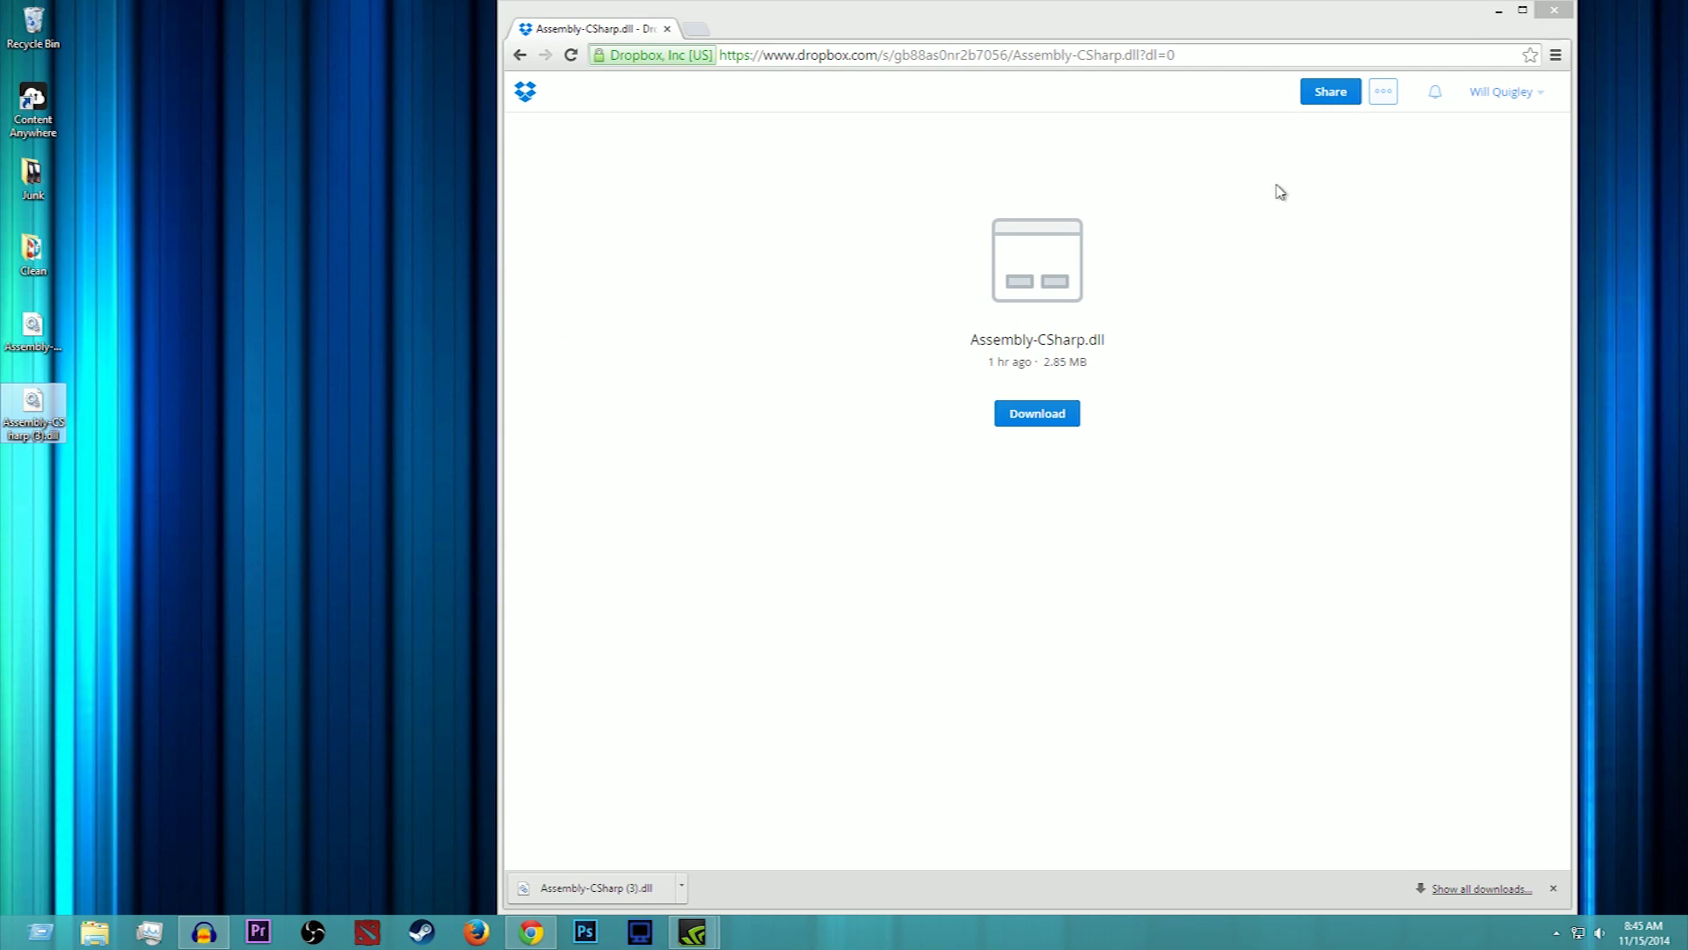
pyautogui.click(1498, 10)
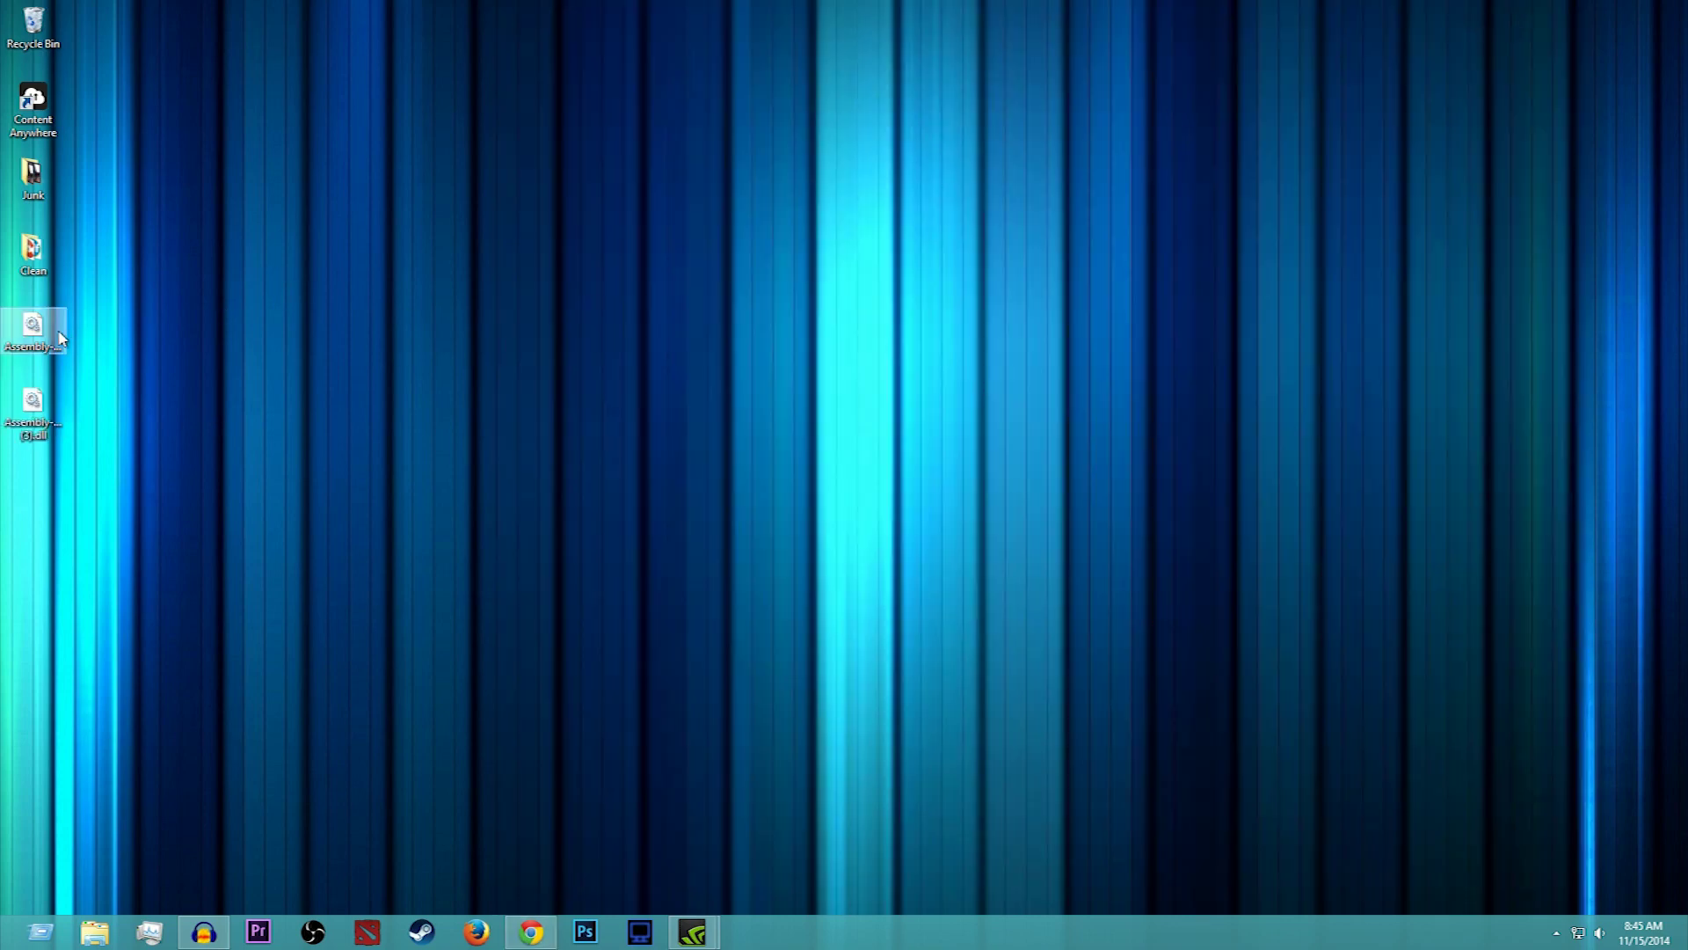
pyautogui.click(32, 407)
pyautogui.moveTo(37, 332); pyautogui.dragTo(33, 25)
# Step: Rename the downloaded file to Assembly-CSharp.dll by removing ' (3)' from its name
pyautogui.rightClick(44, 407)
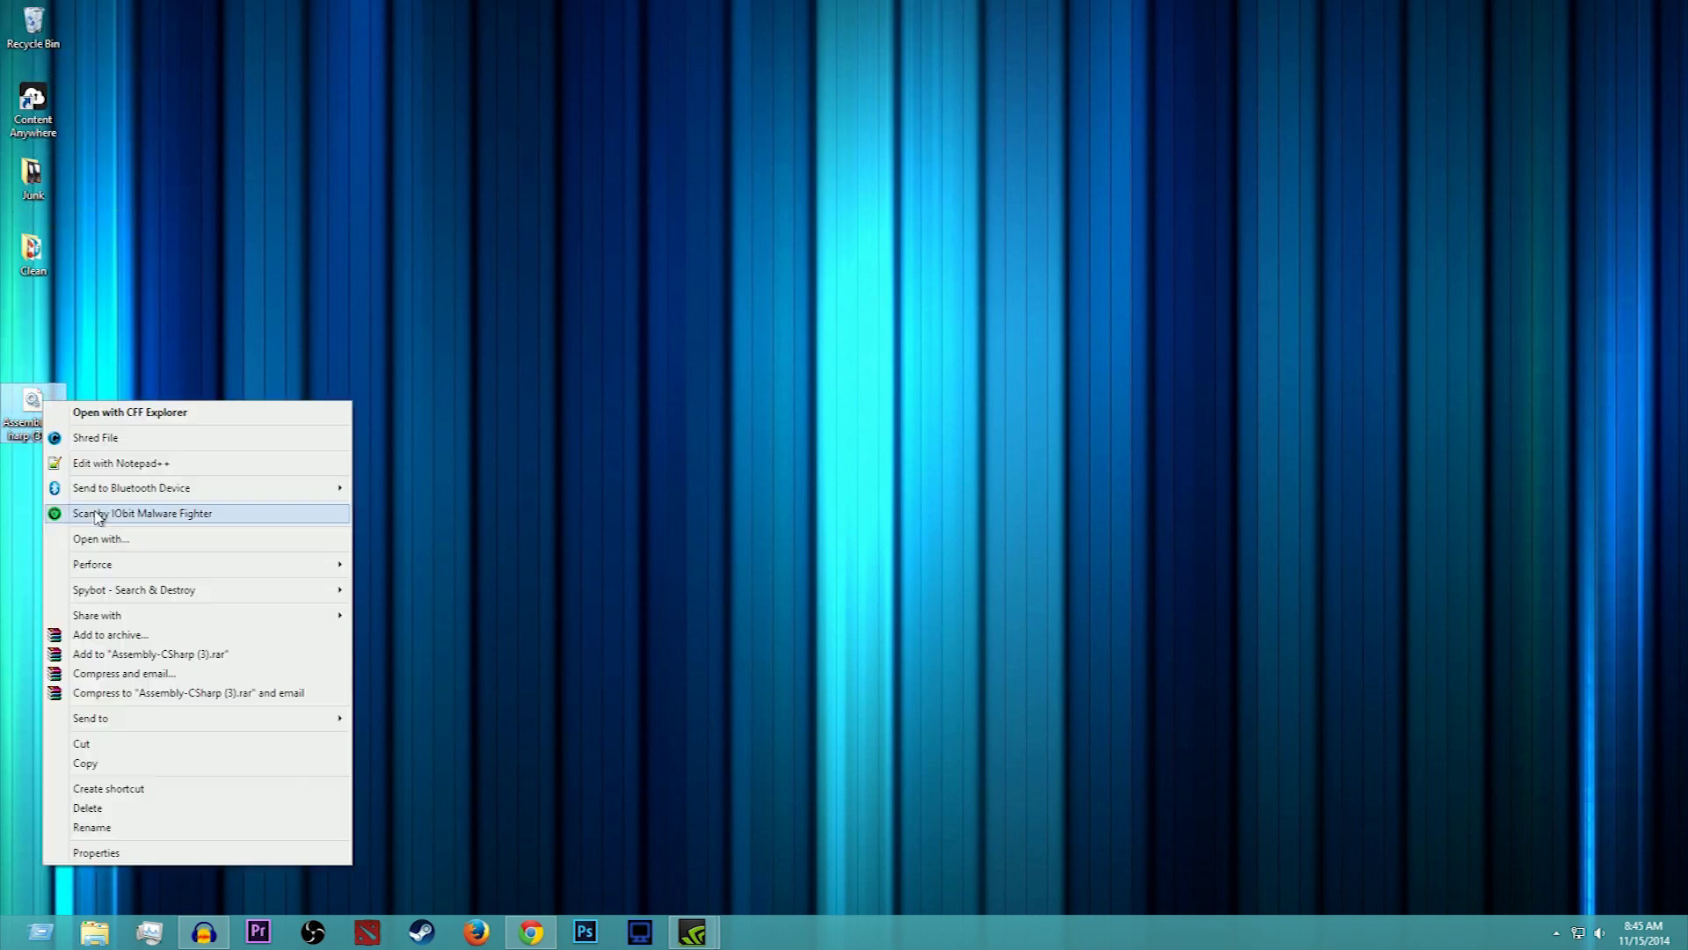
pyautogui.click(114, 822)
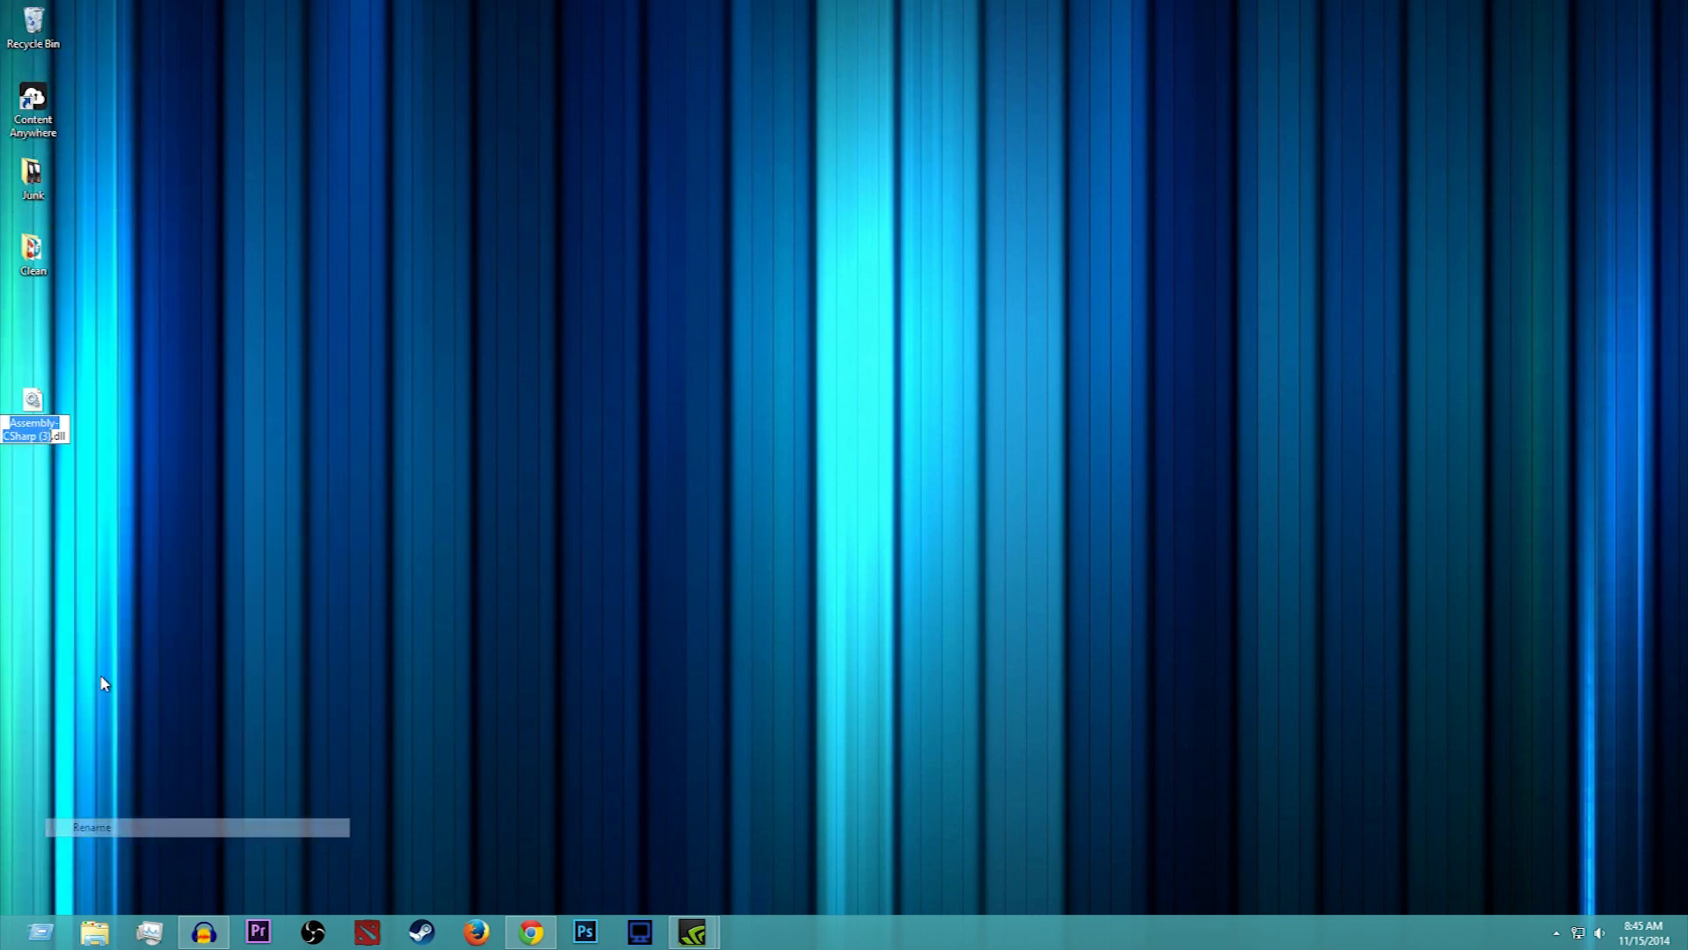
pyautogui.click(54, 435)
pyautogui.press('BackSpace')
pyautogui.press('BackSpace')
pyautogui.press('BackSpace')
pyautogui.press('BackSpace')
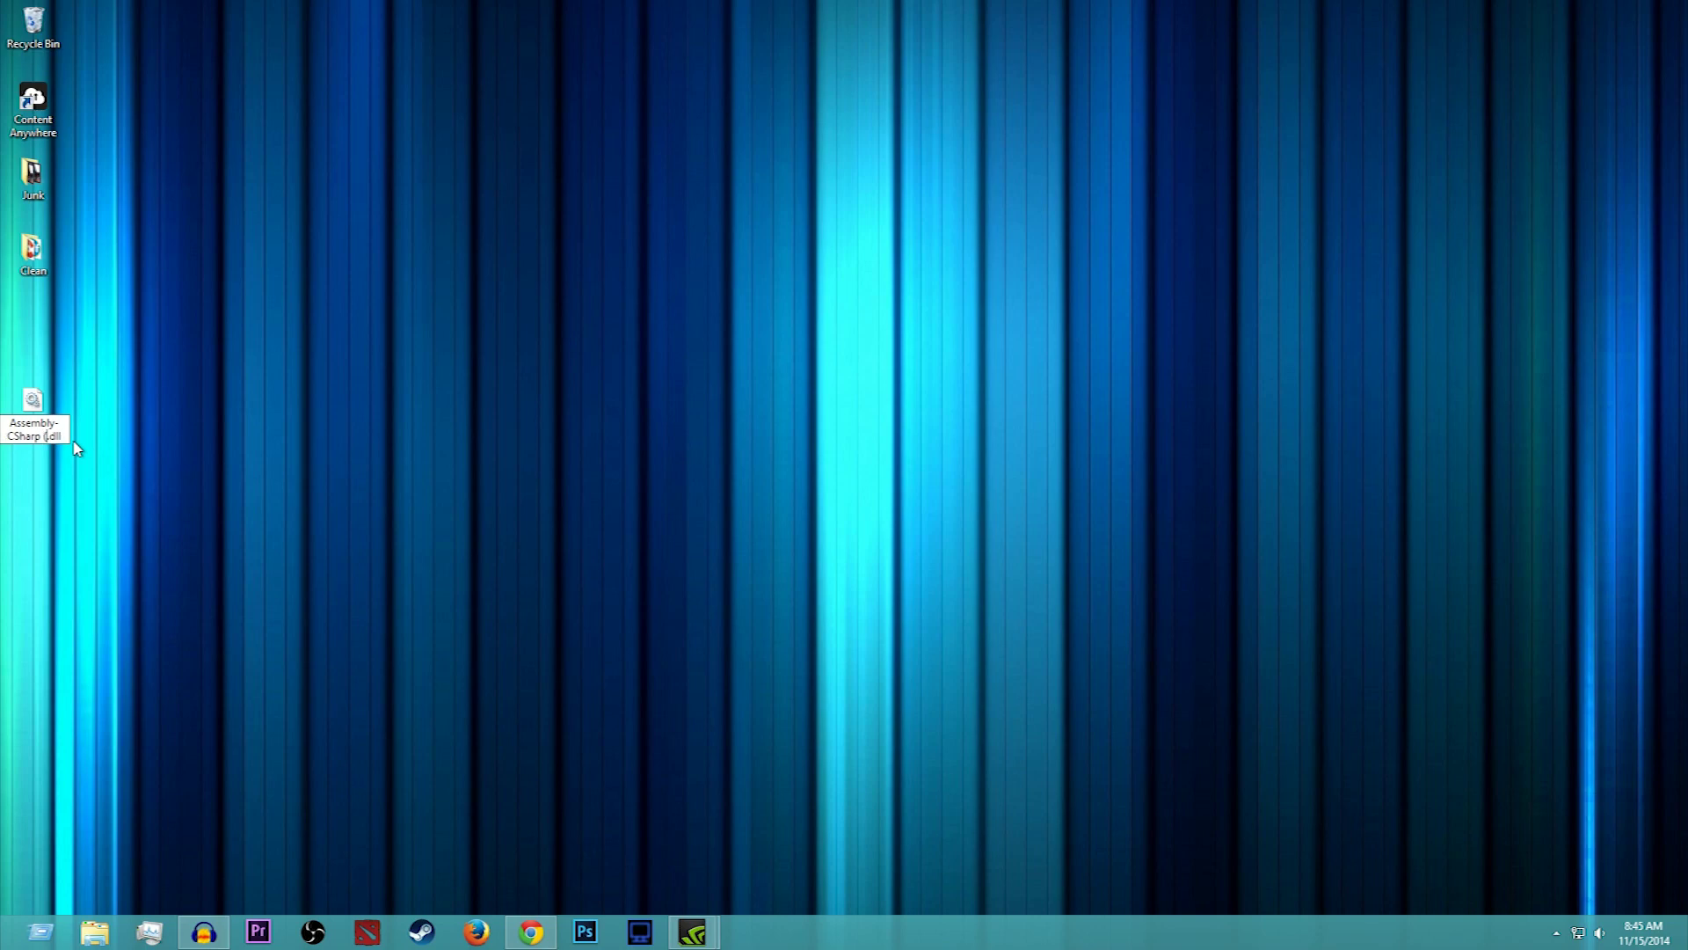
pyautogui.press('Return')
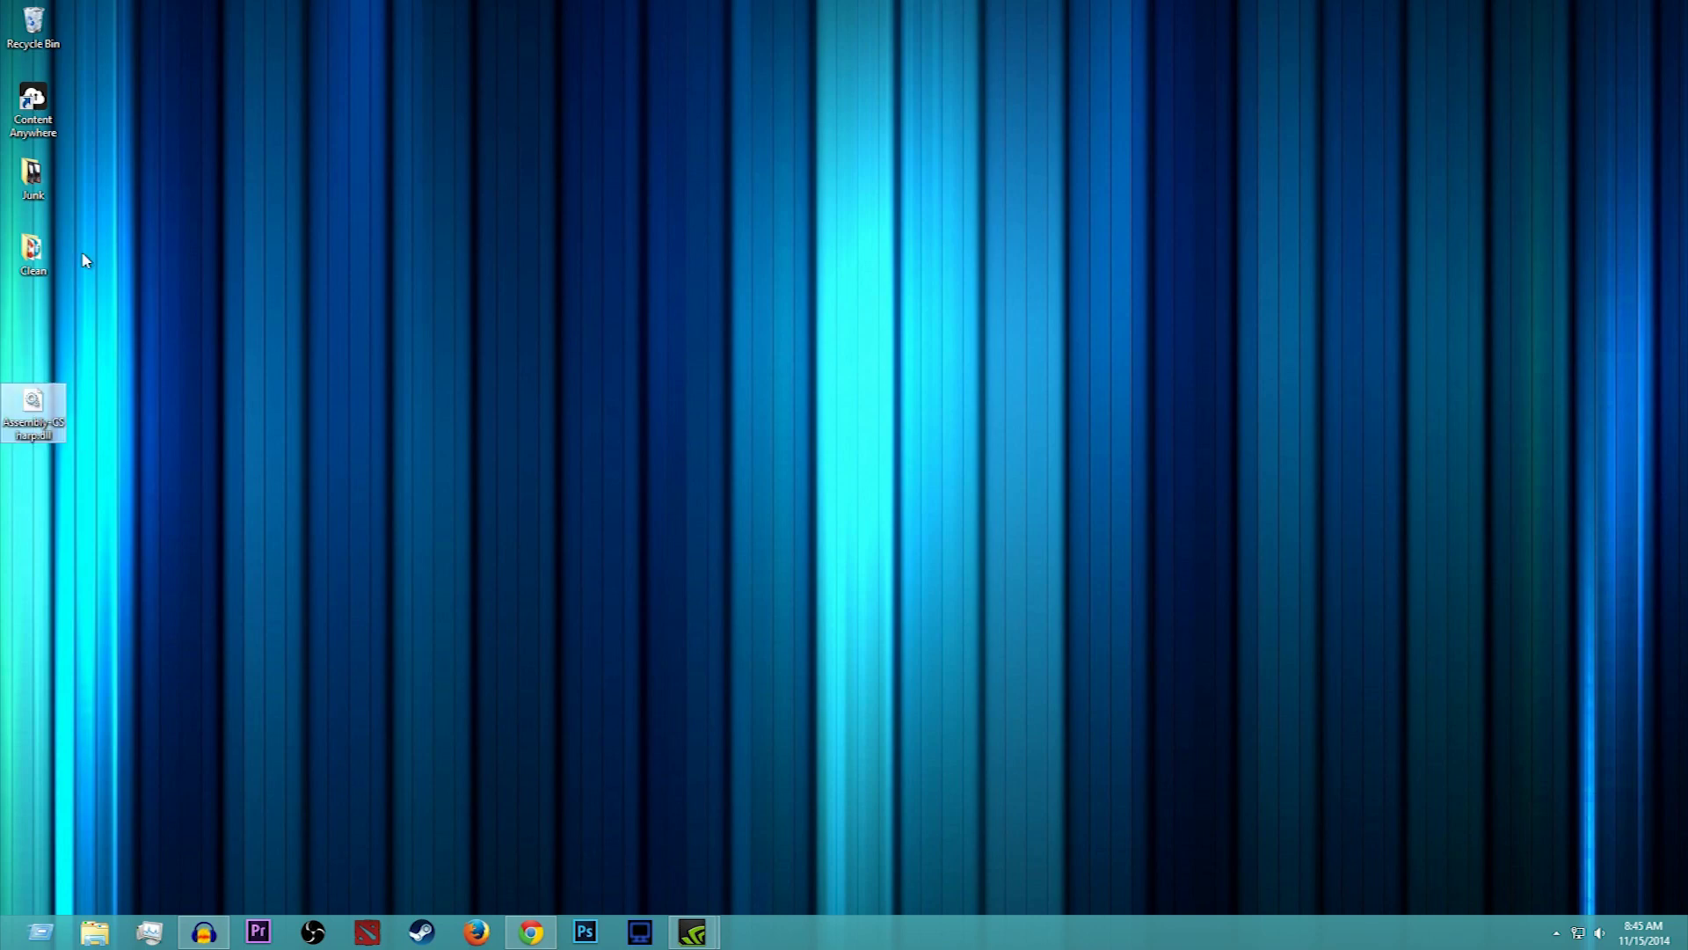
pyautogui.moveTo(28, 405); pyautogui.dragTo(28, 330)
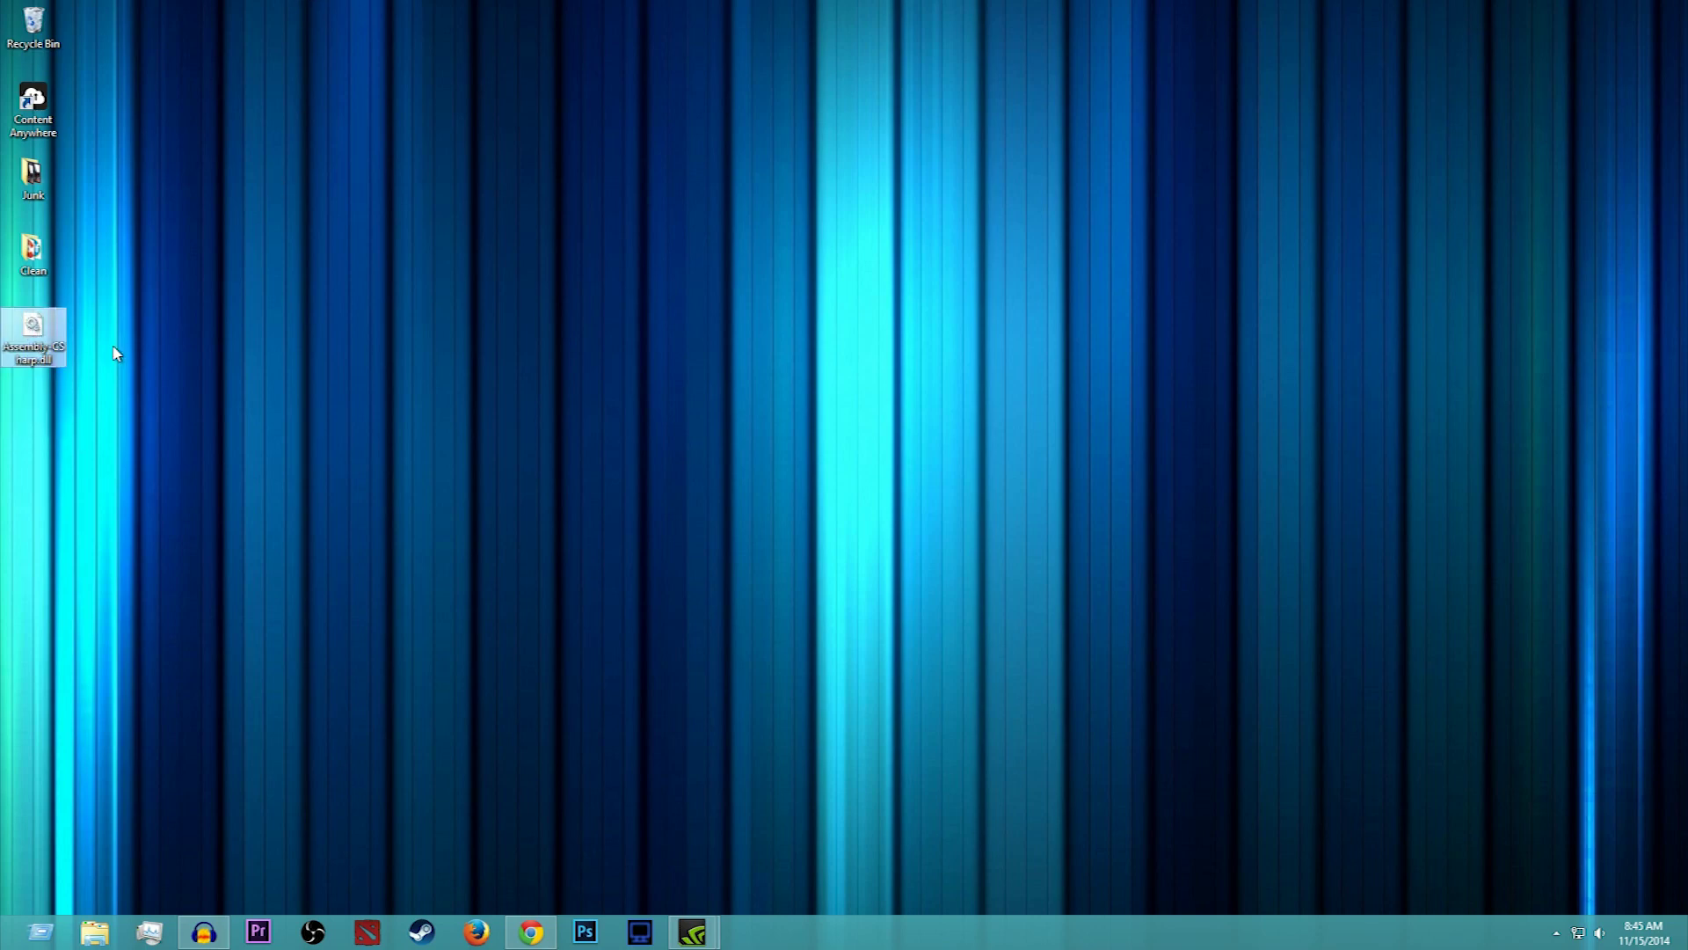
pyautogui.click(241, 343)
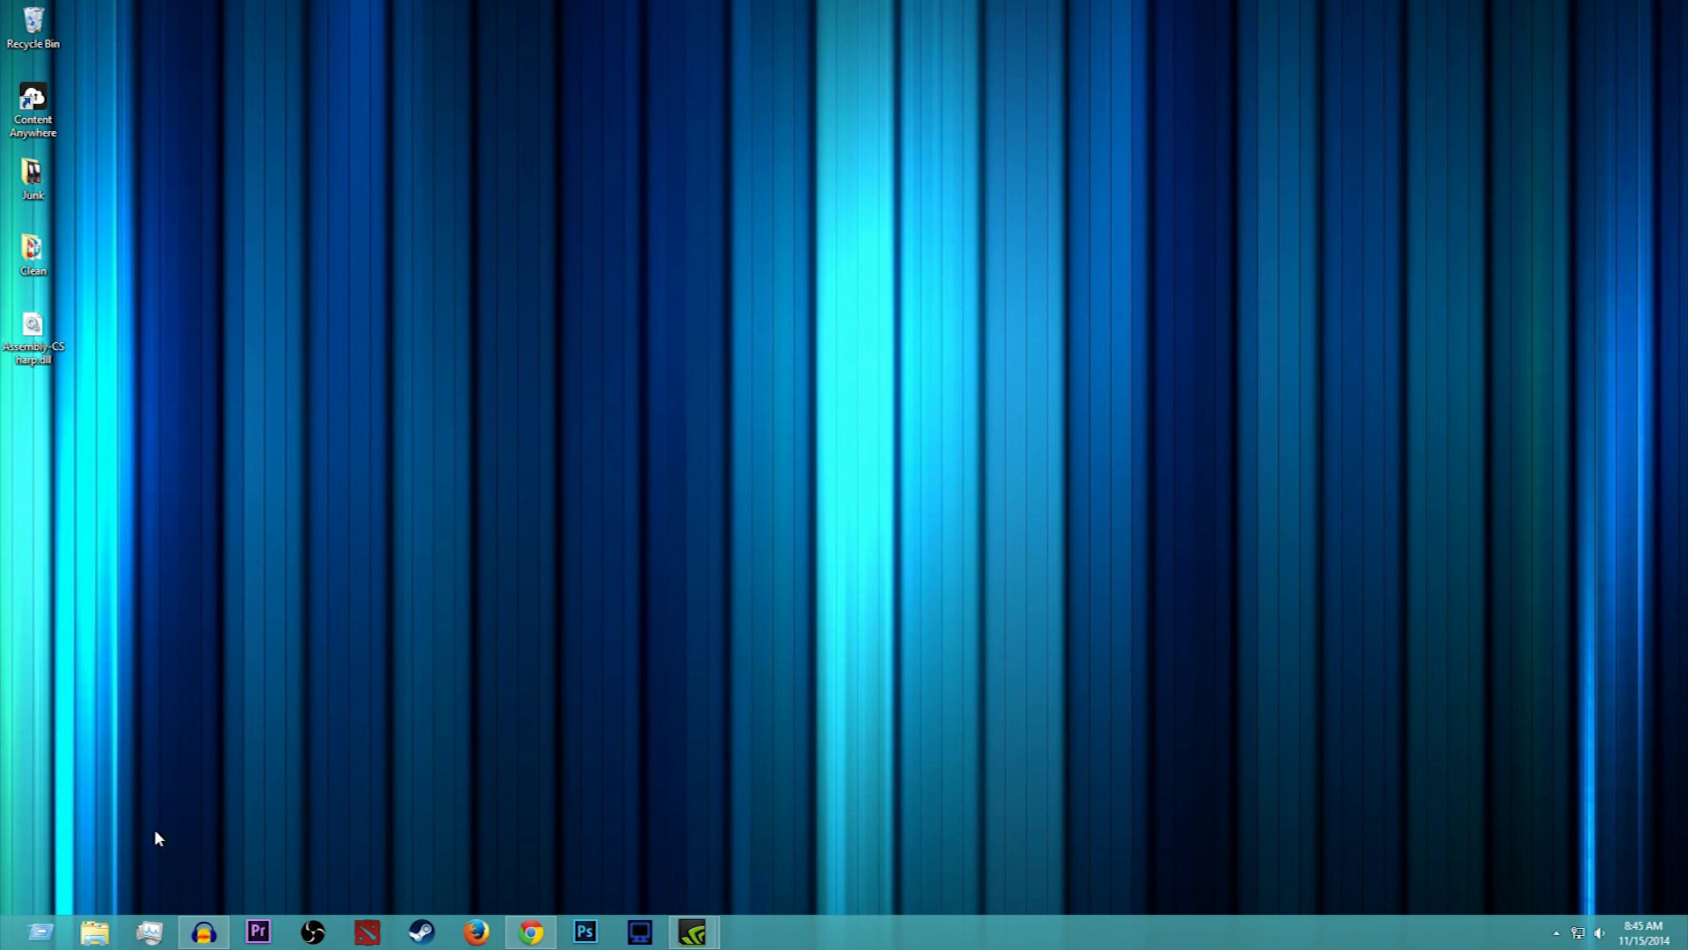
pyautogui.click(94, 932)
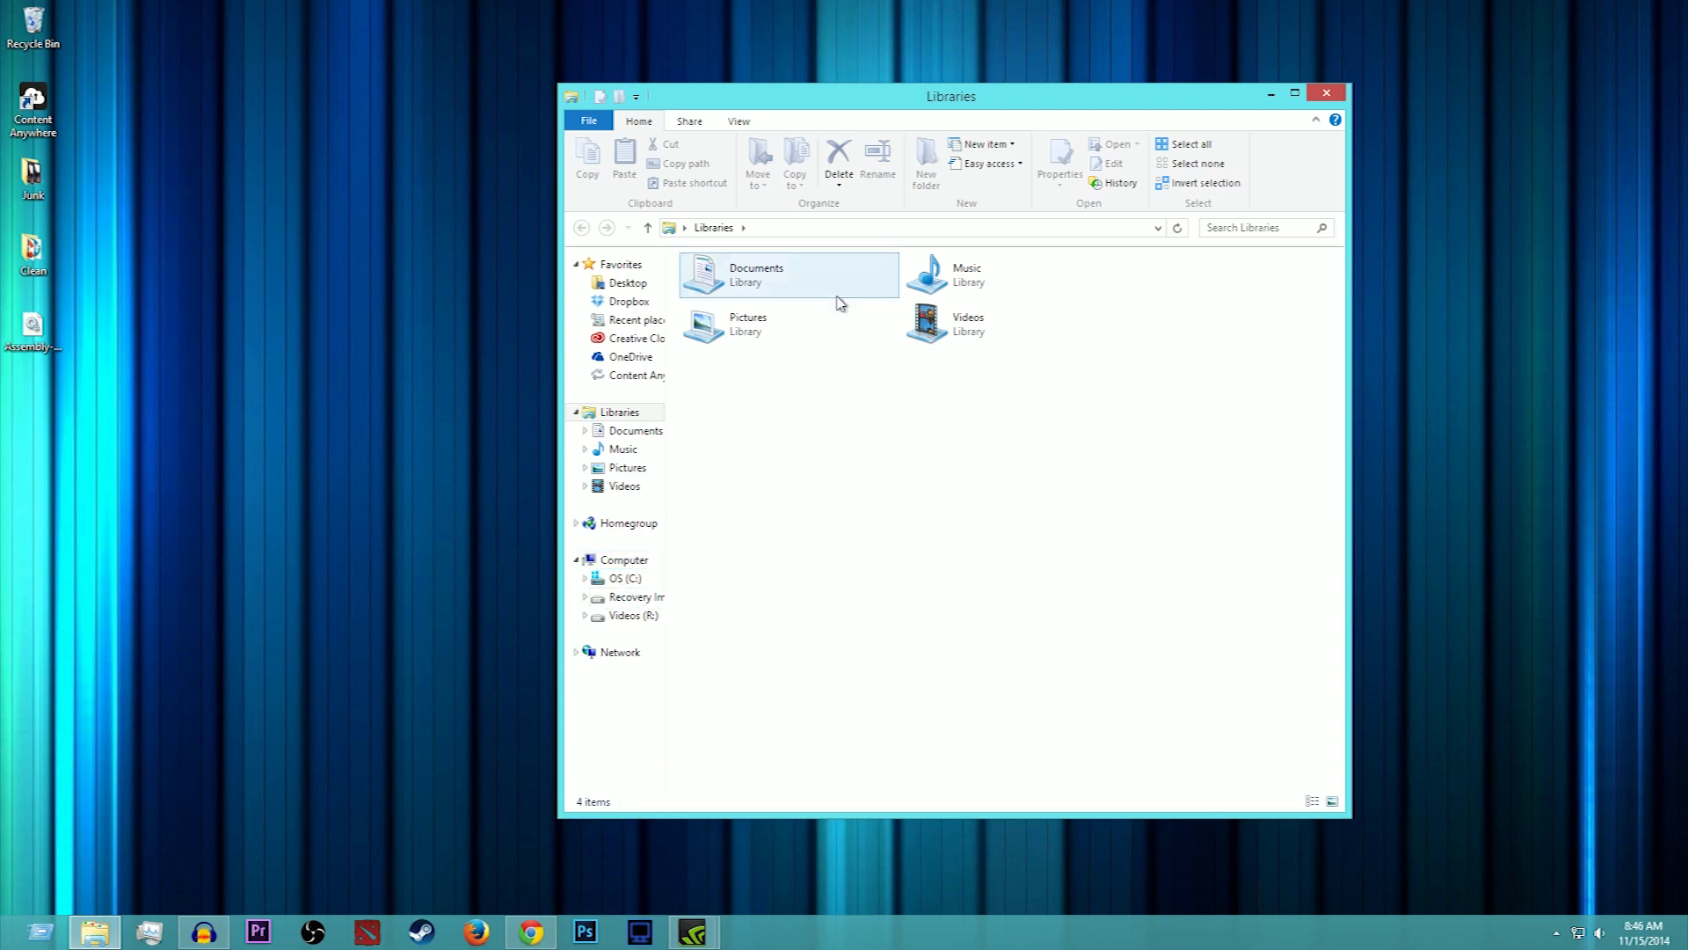
# Step: Browse from the OS (C:) drive into Program Files (x86)\Steam
pyautogui.click(624, 560)
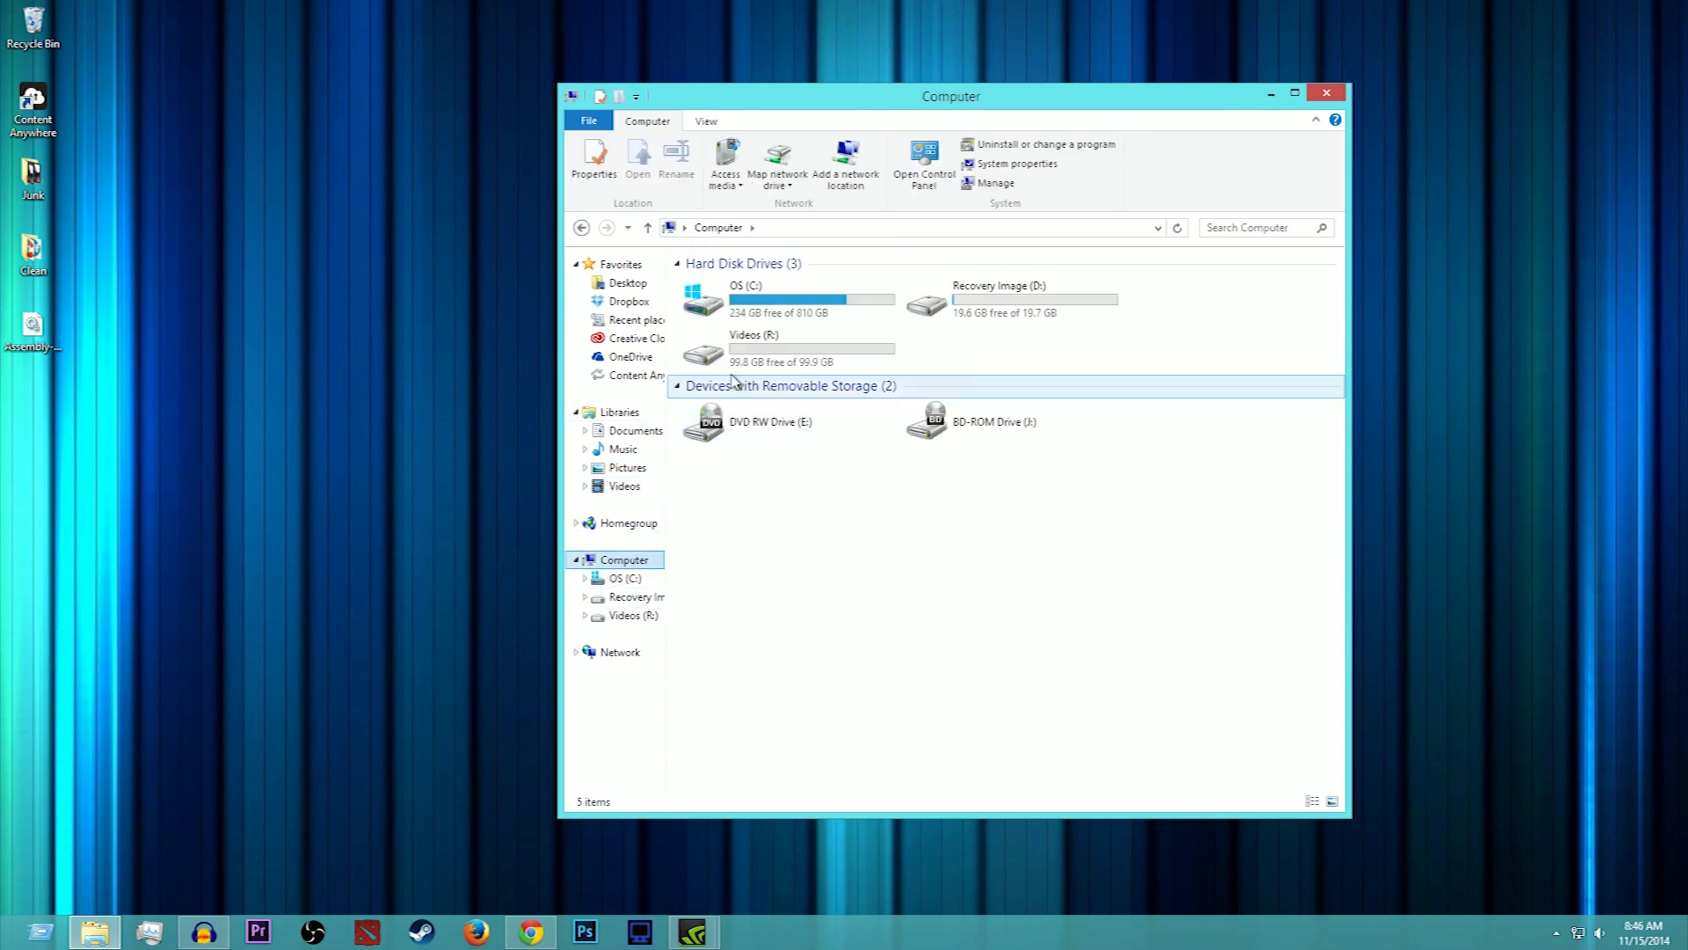
pyautogui.doubleClick(801, 299)
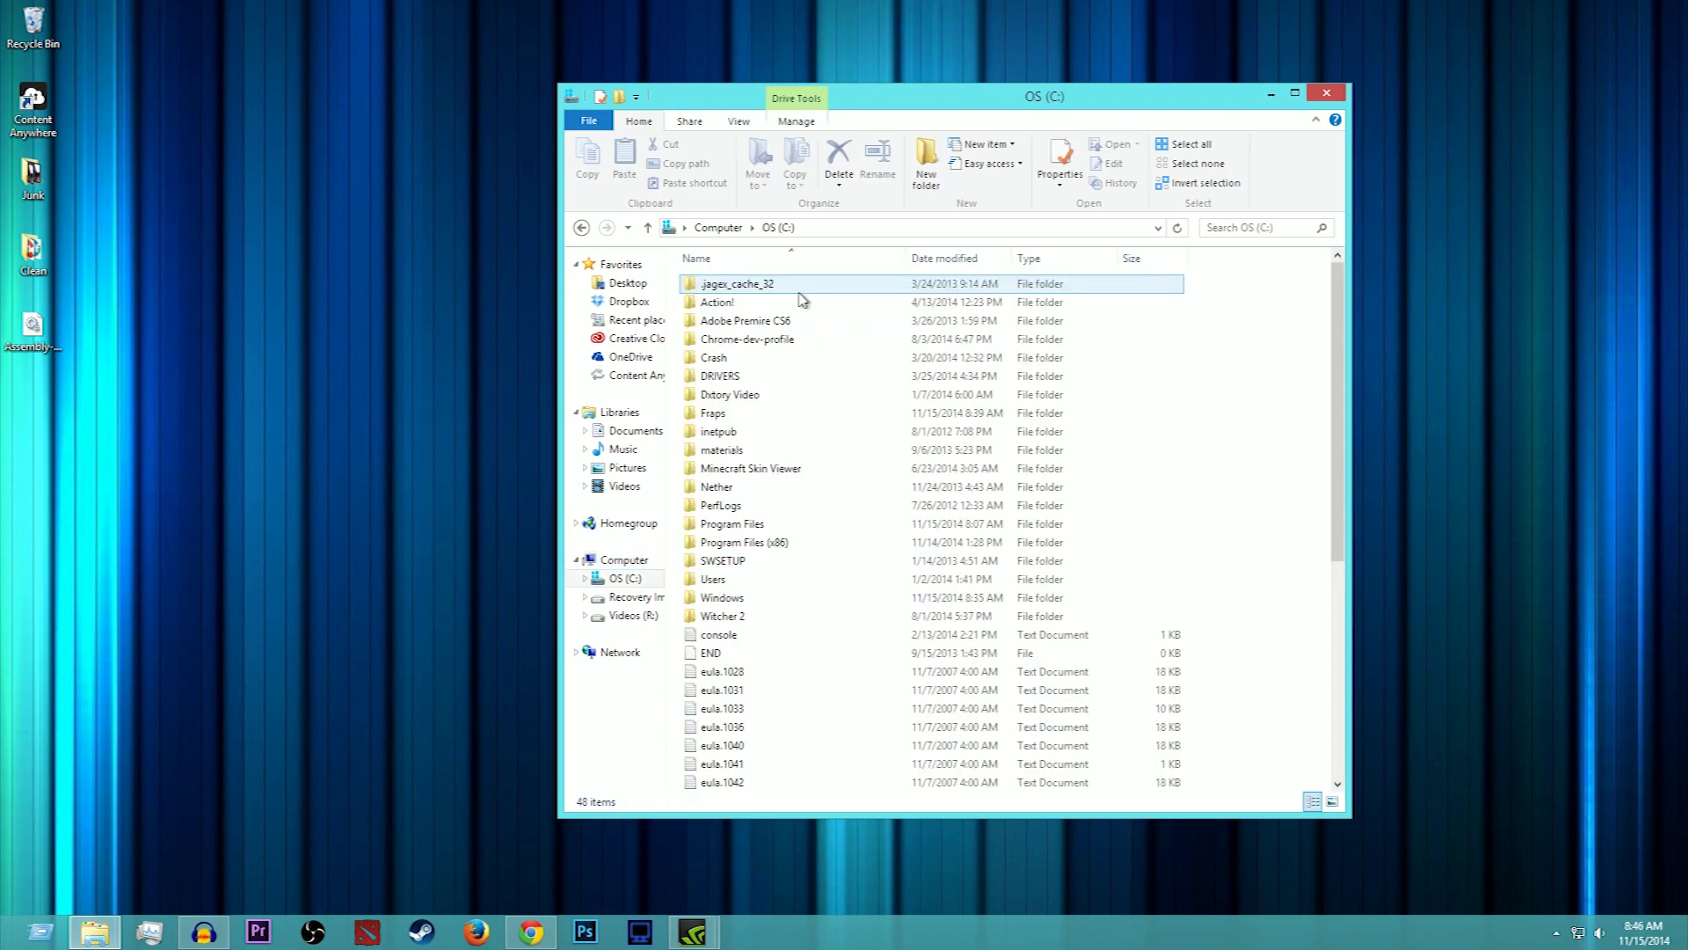
pyautogui.doubleClick(770, 554)
pyautogui.moveTo(772, 783); pyautogui.dragTo(940, 796)
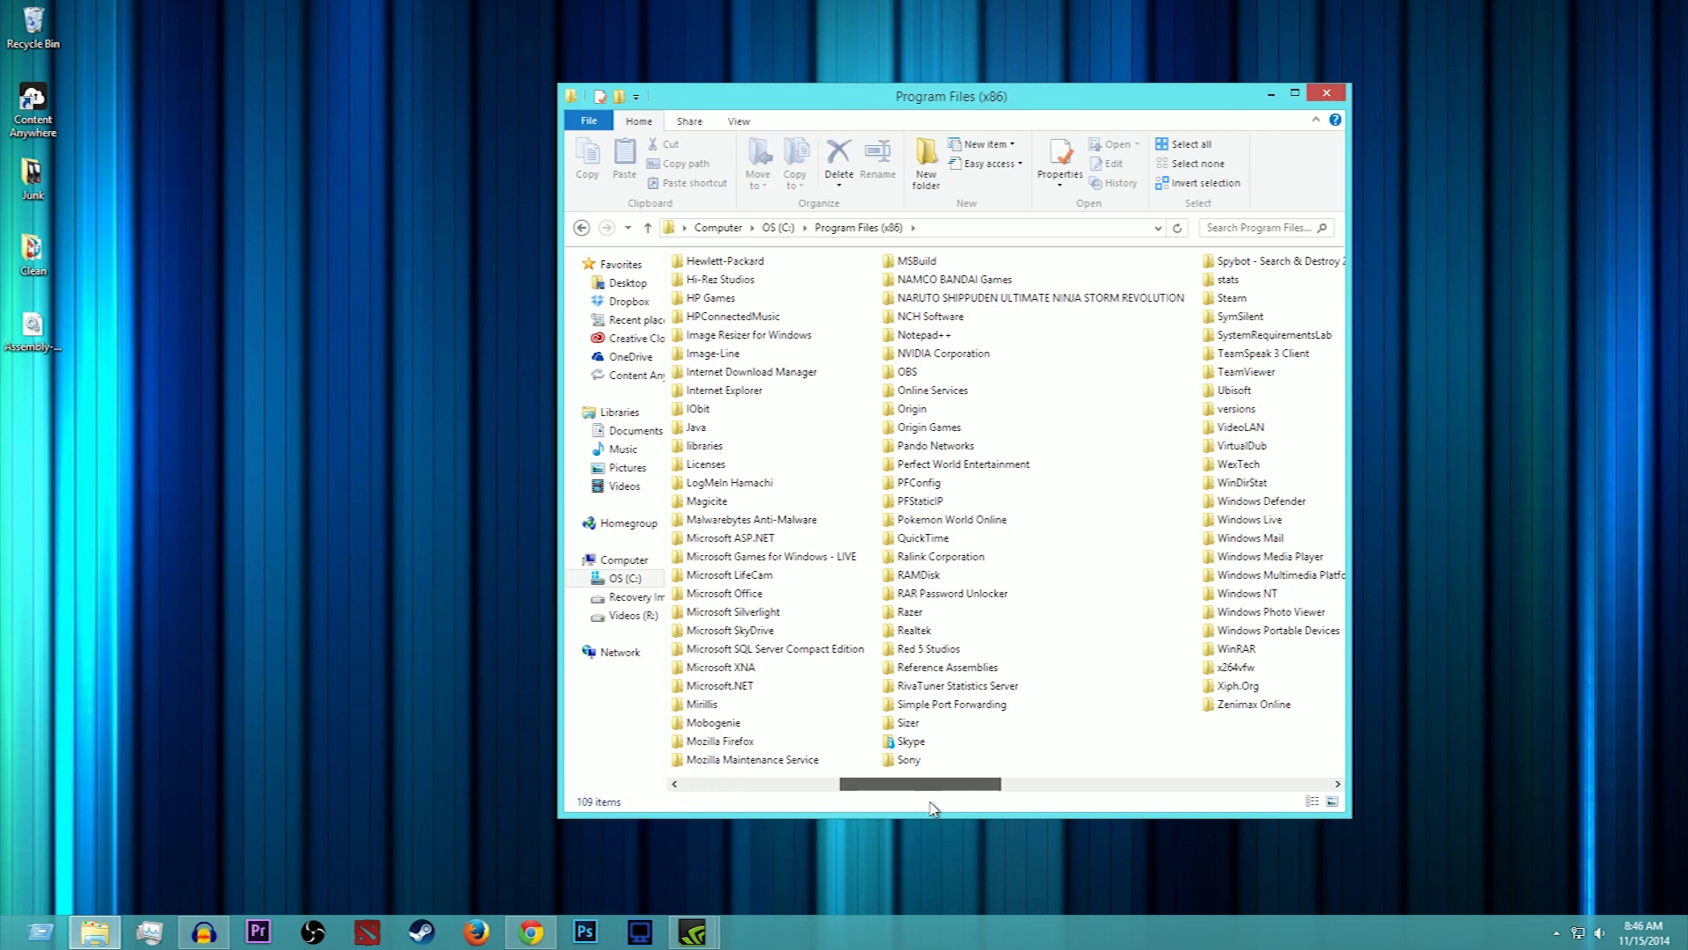
pyautogui.click(1222, 301)
pyautogui.doubleClick(1020, 299)
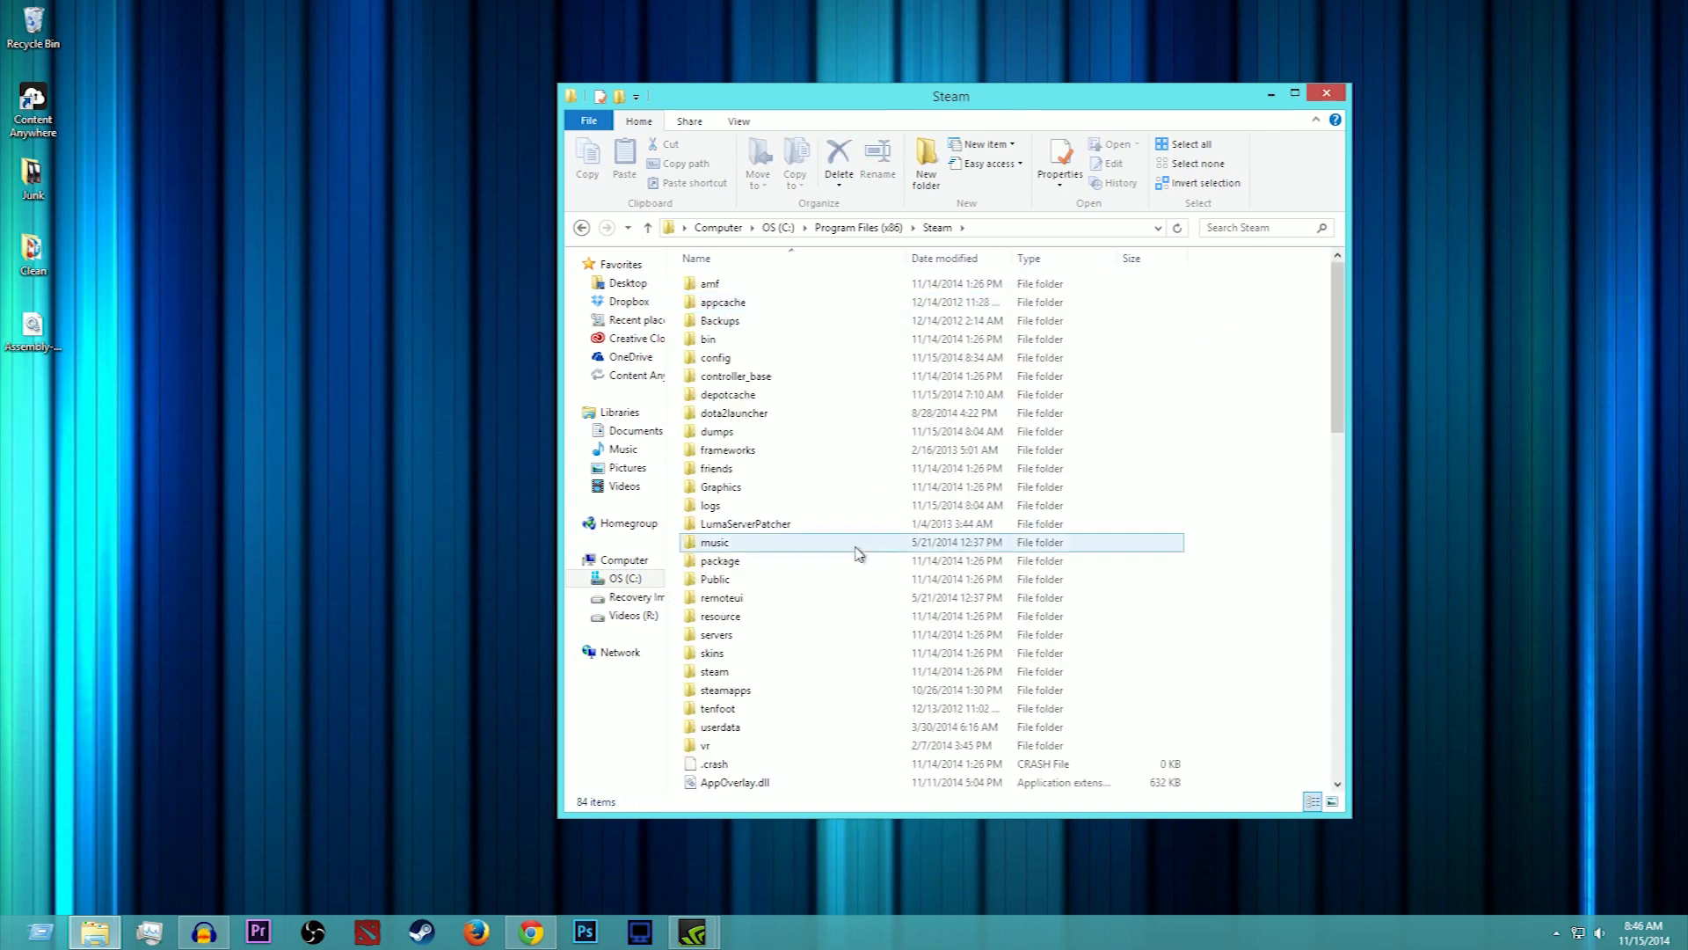
# Step: Continue through steamapps\common\The Forest\theforest_data into the Managed folder
pyautogui.doubleClick(760, 696)
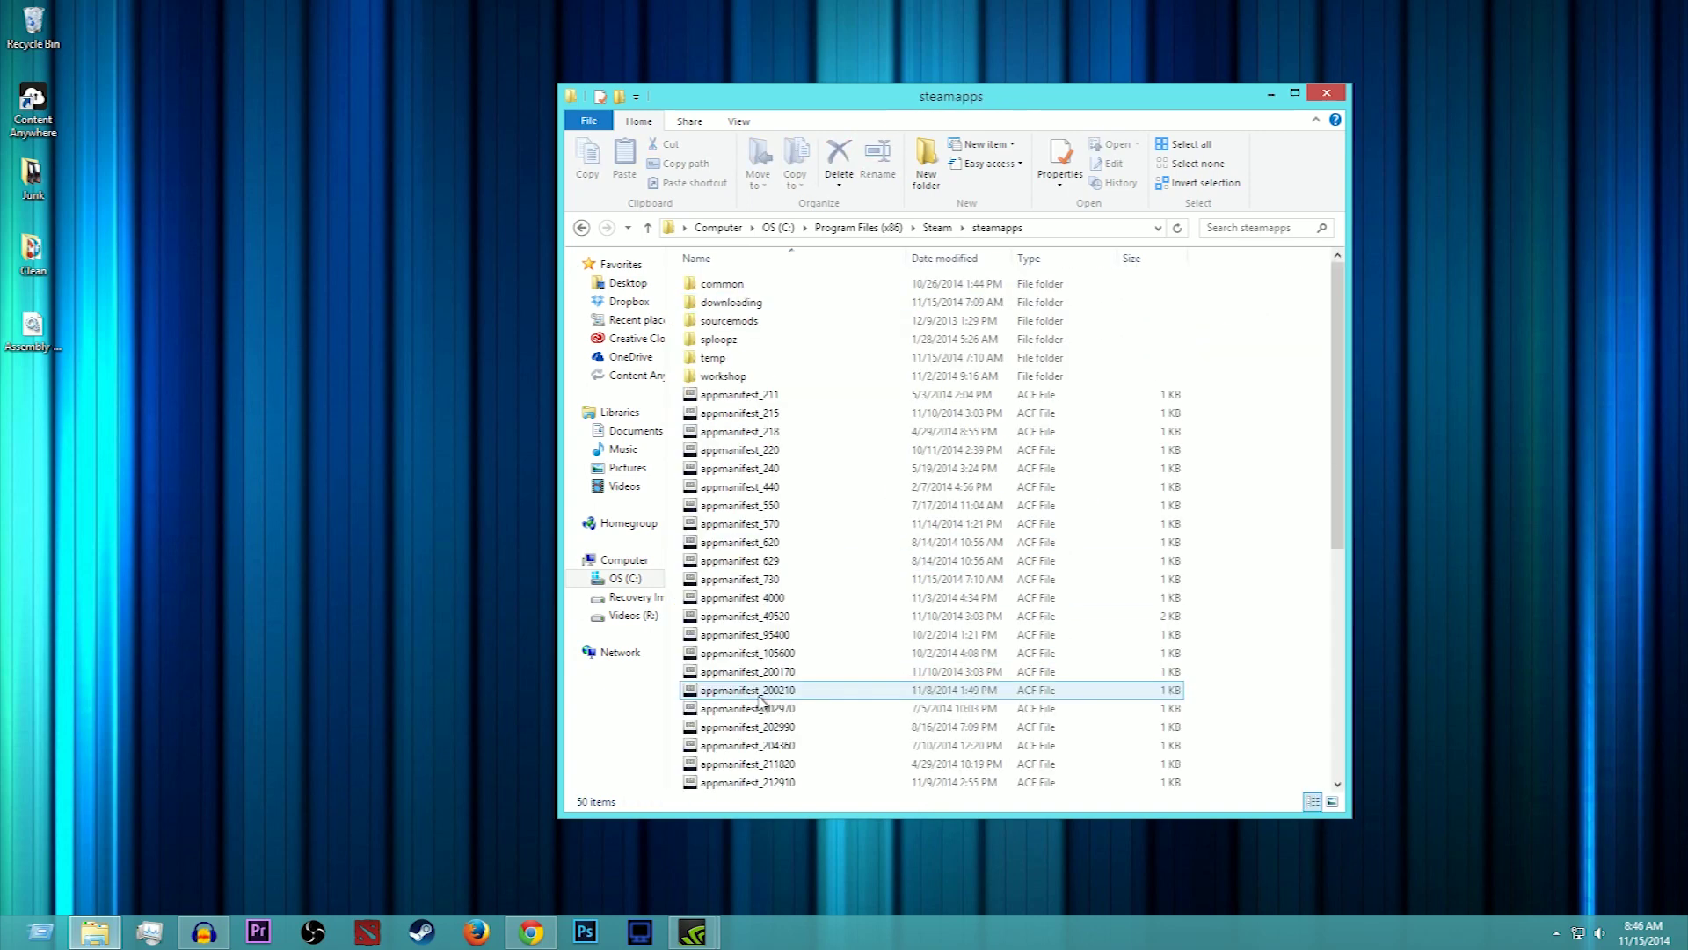
pyautogui.doubleClick(743, 286)
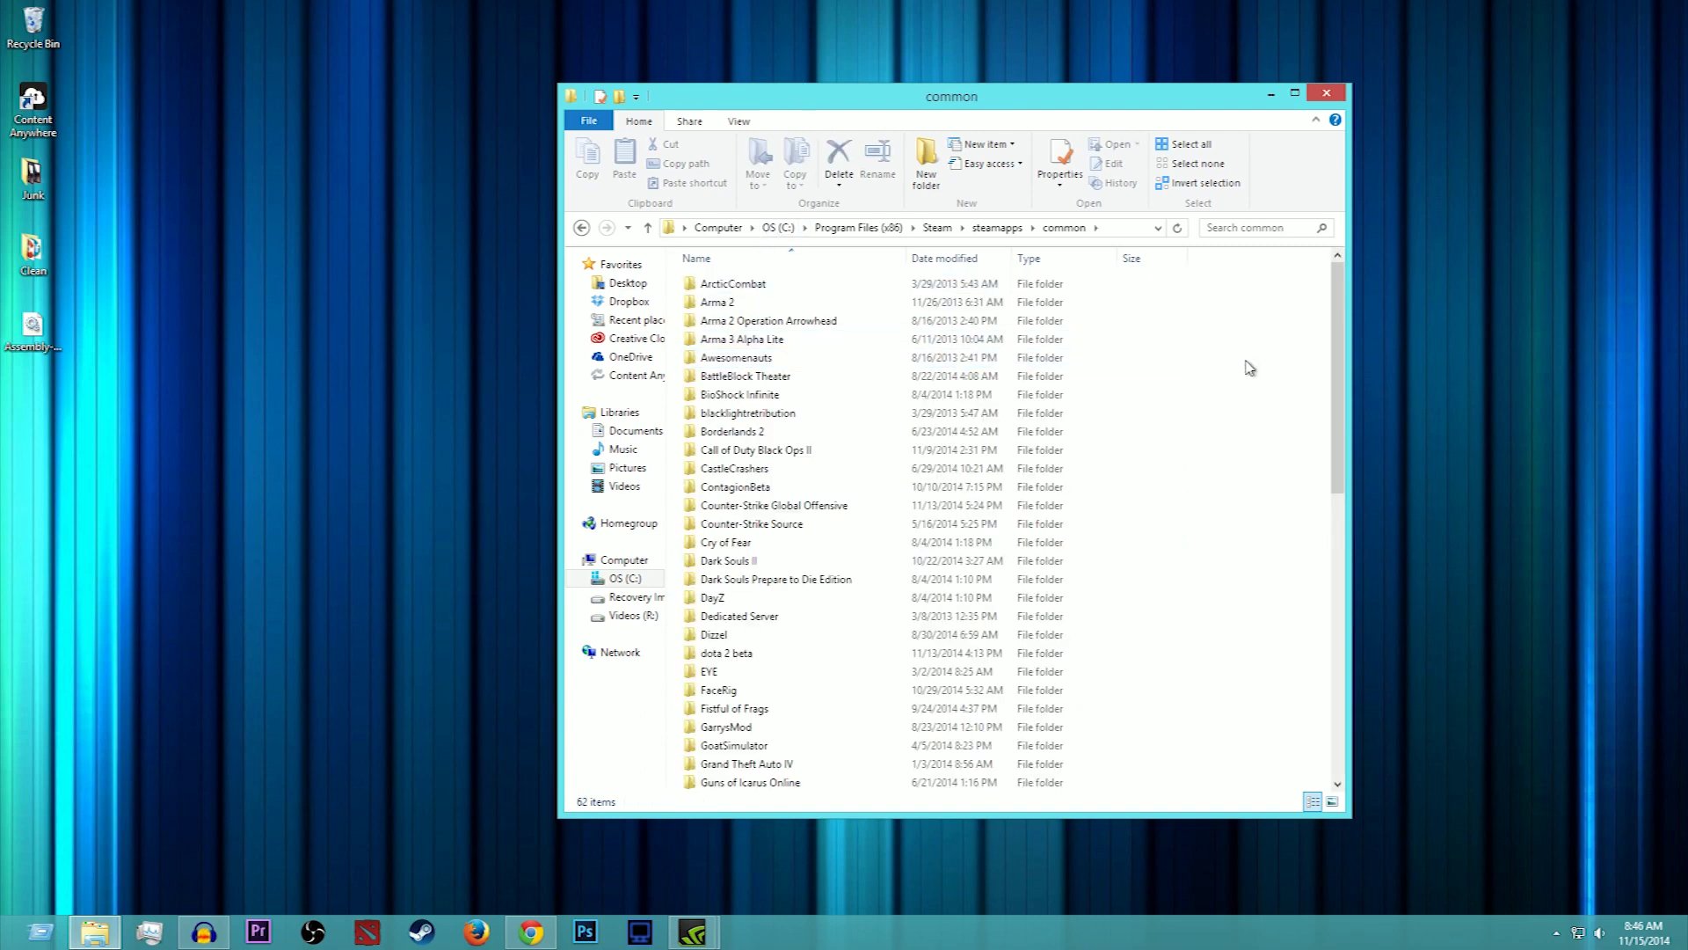
pyautogui.moveTo(1337, 352); pyautogui.dragTo(1333, 620)
pyautogui.click(745, 686)
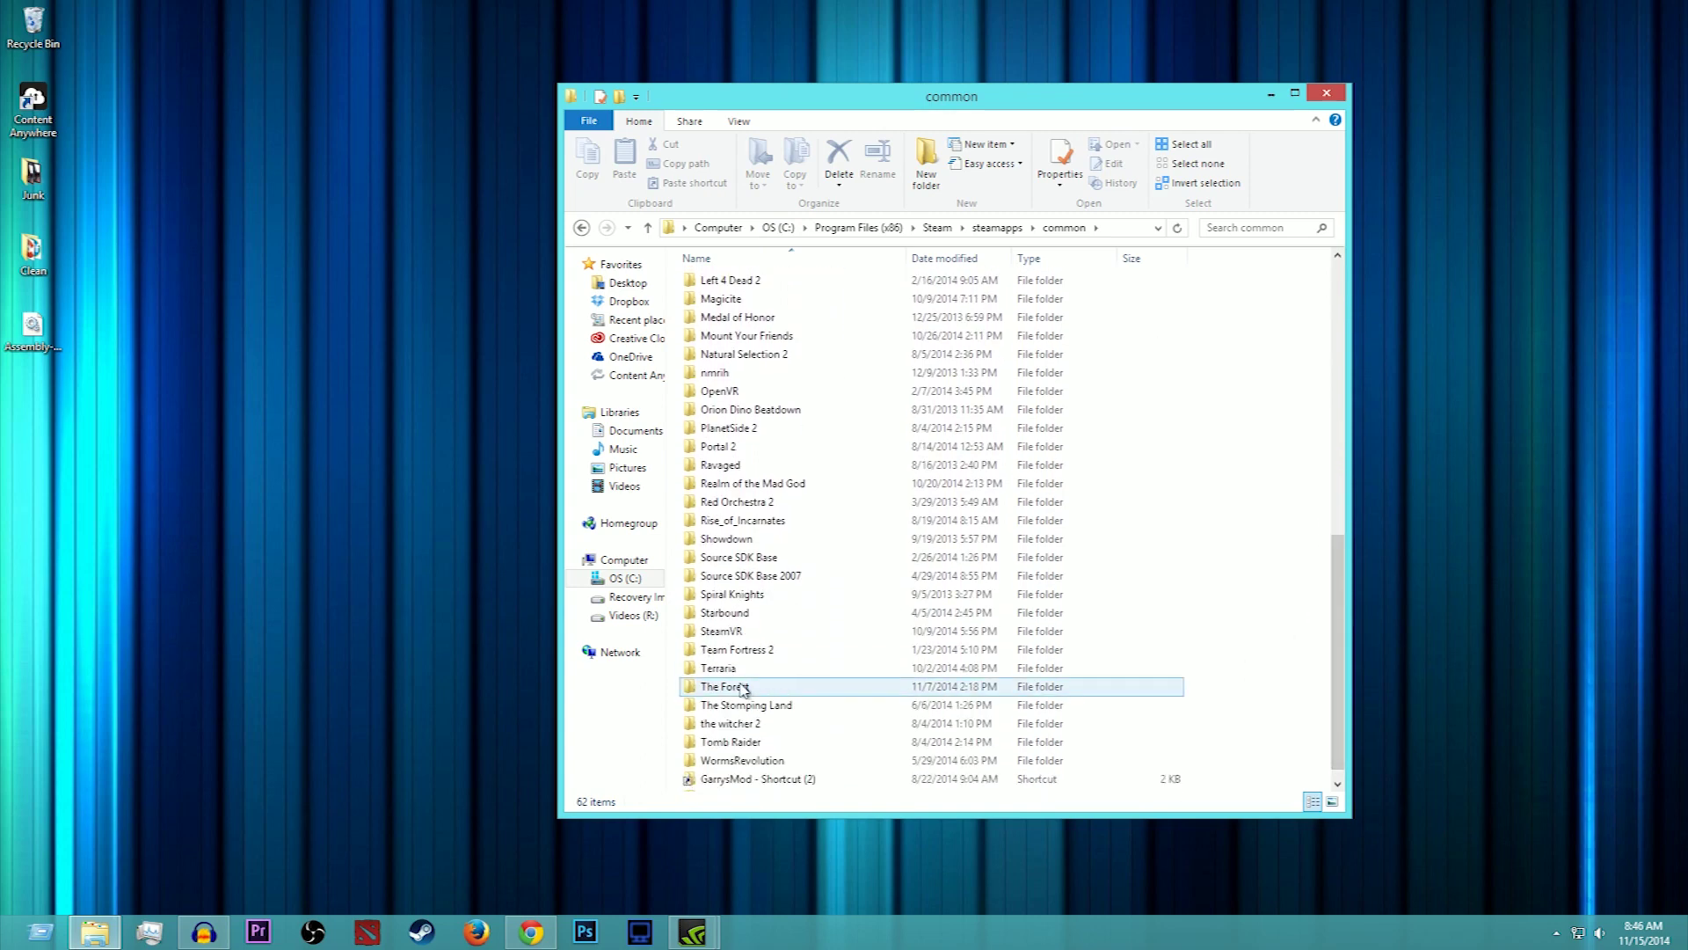
pyautogui.doubleClick(745, 685)
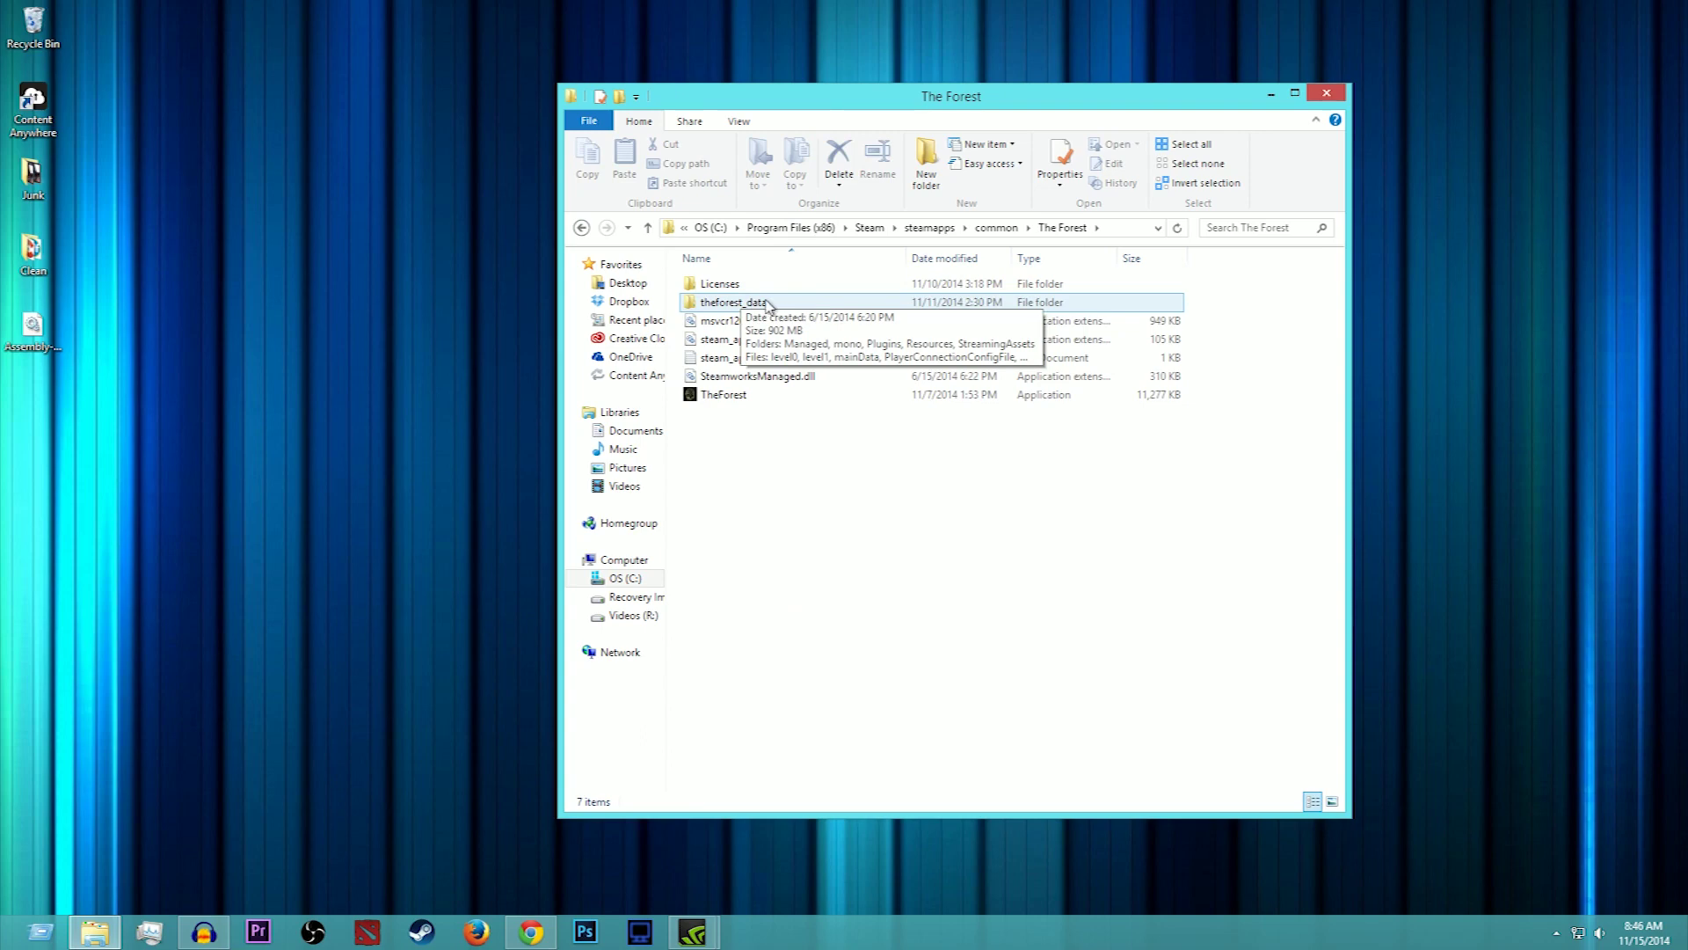
pyautogui.doubleClick(768, 303)
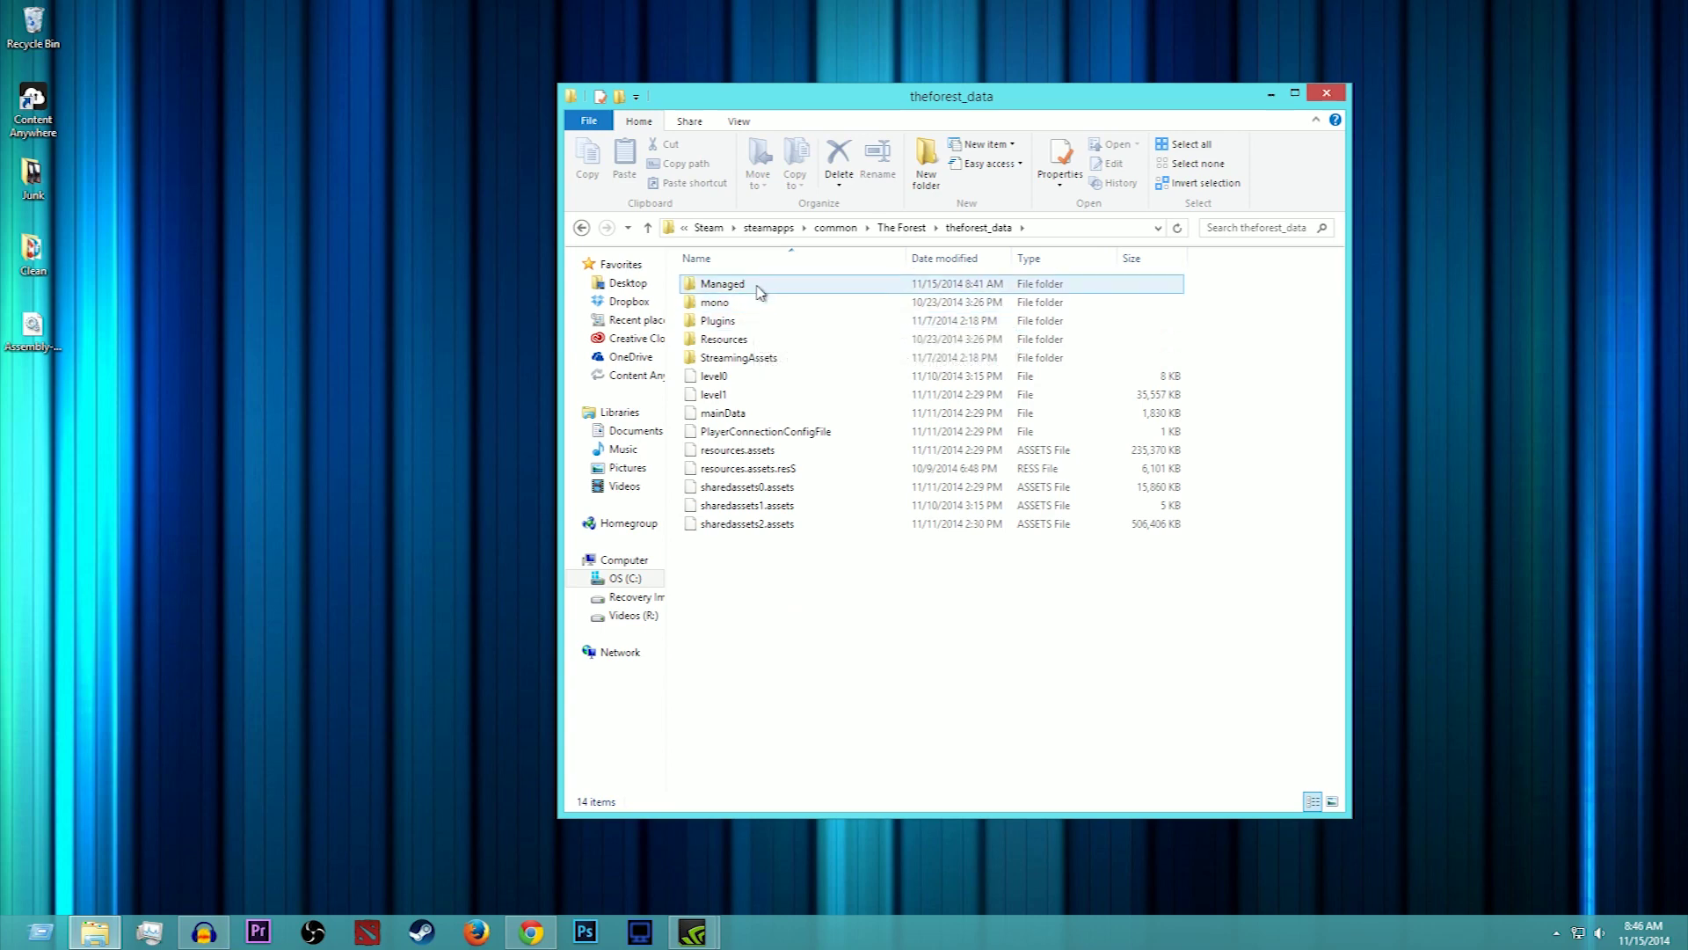
pyautogui.doubleClick(759, 286)
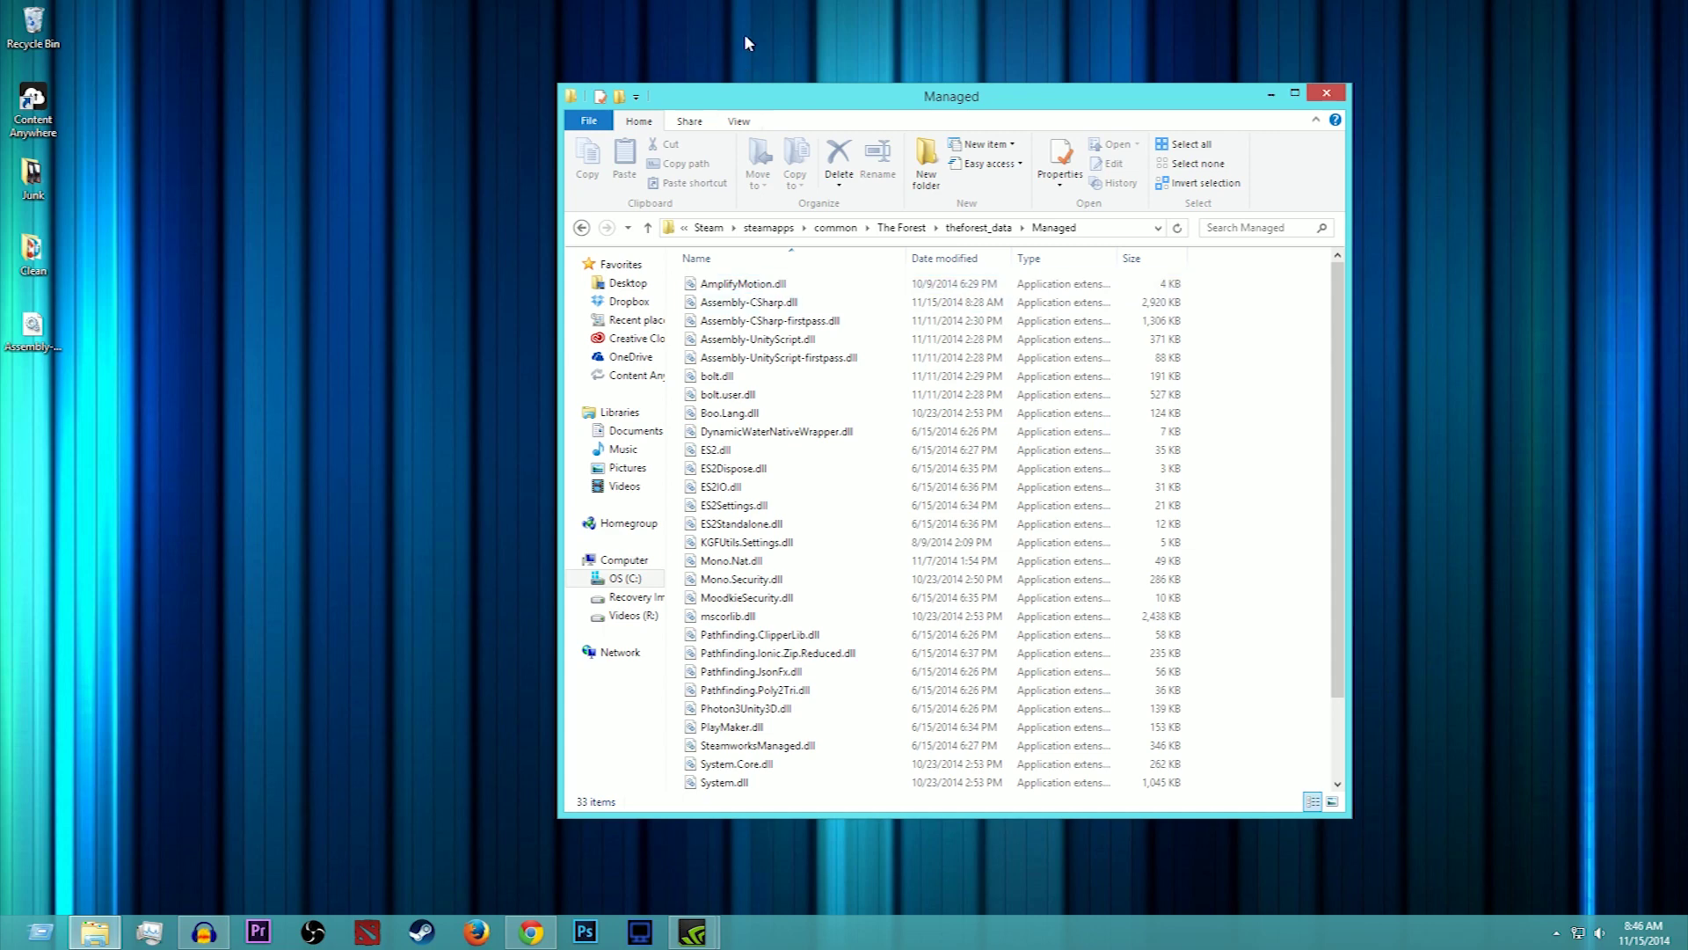
# Step: Rename the original Assembly-CSharp.dll to Assembly-CSharp.dll-old, confirming the extension change
pyautogui.click(778, 303)
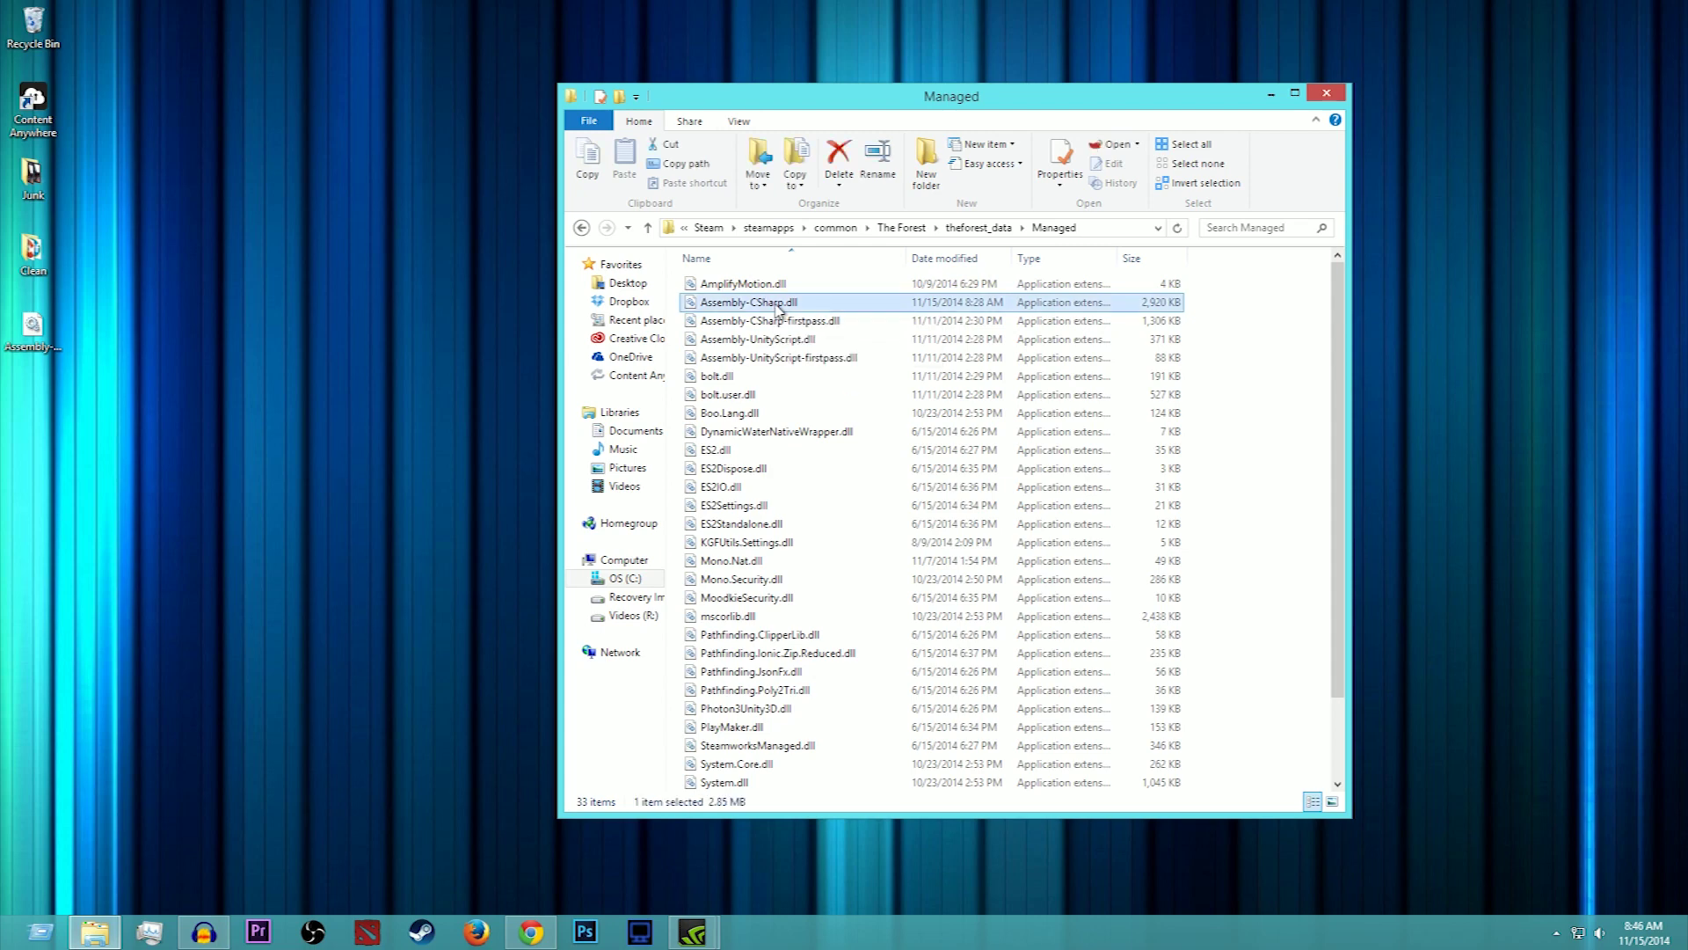
pyautogui.rightClick(778, 306)
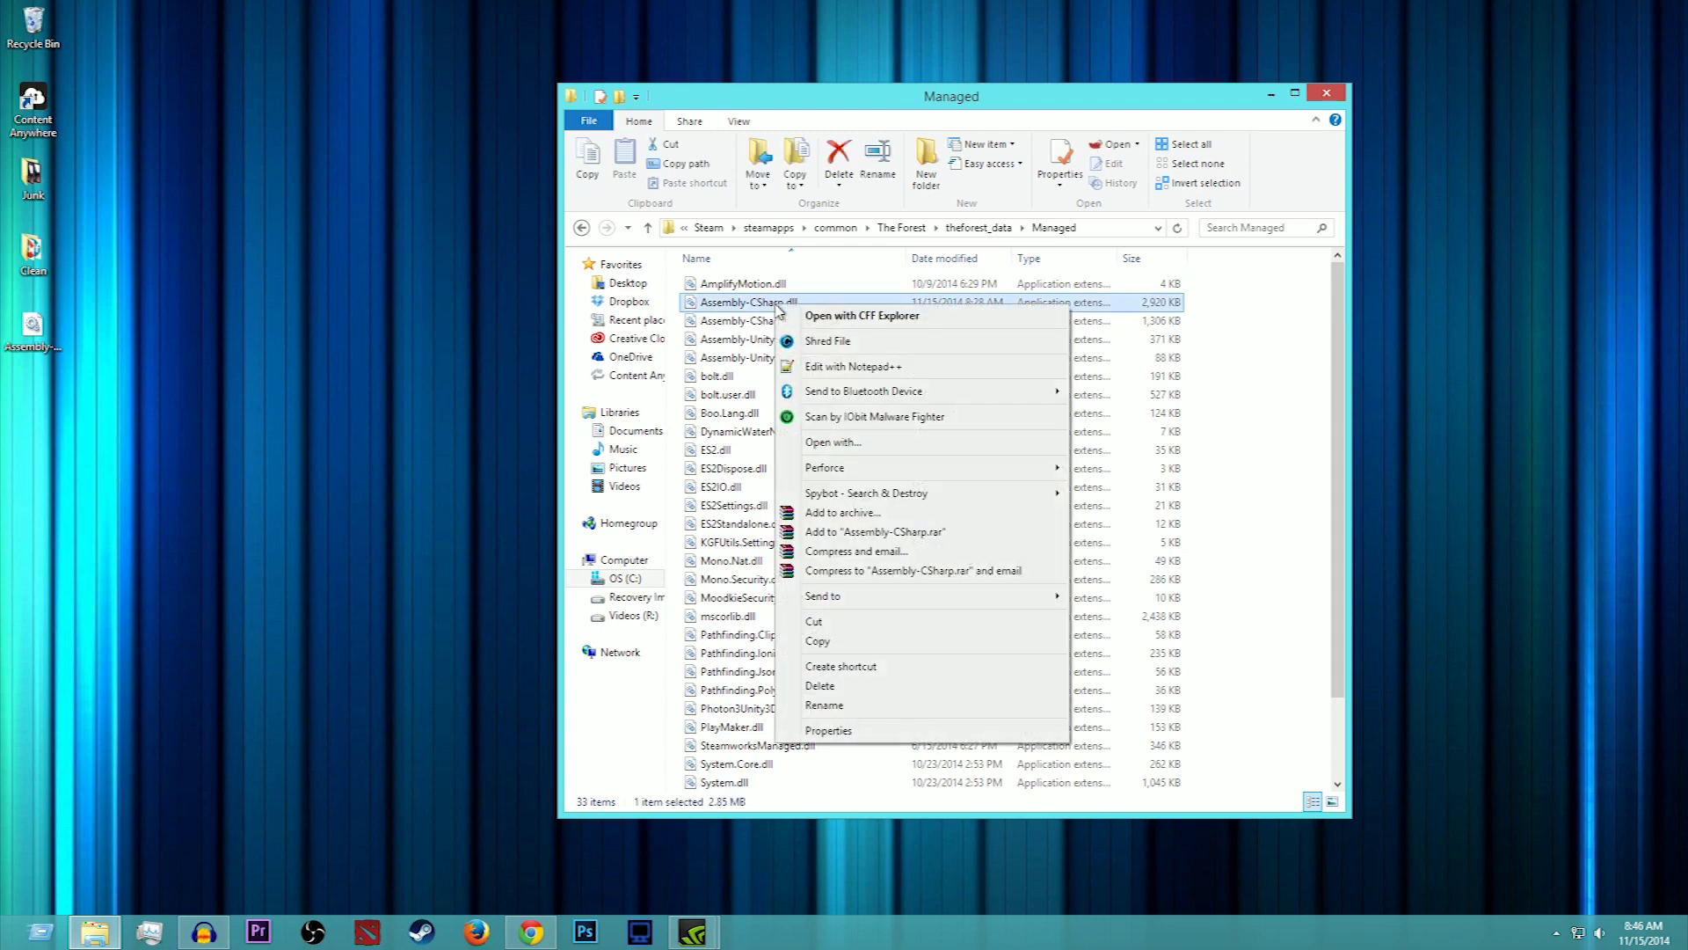
pyautogui.click(822, 706)
pyautogui.click(813, 301)
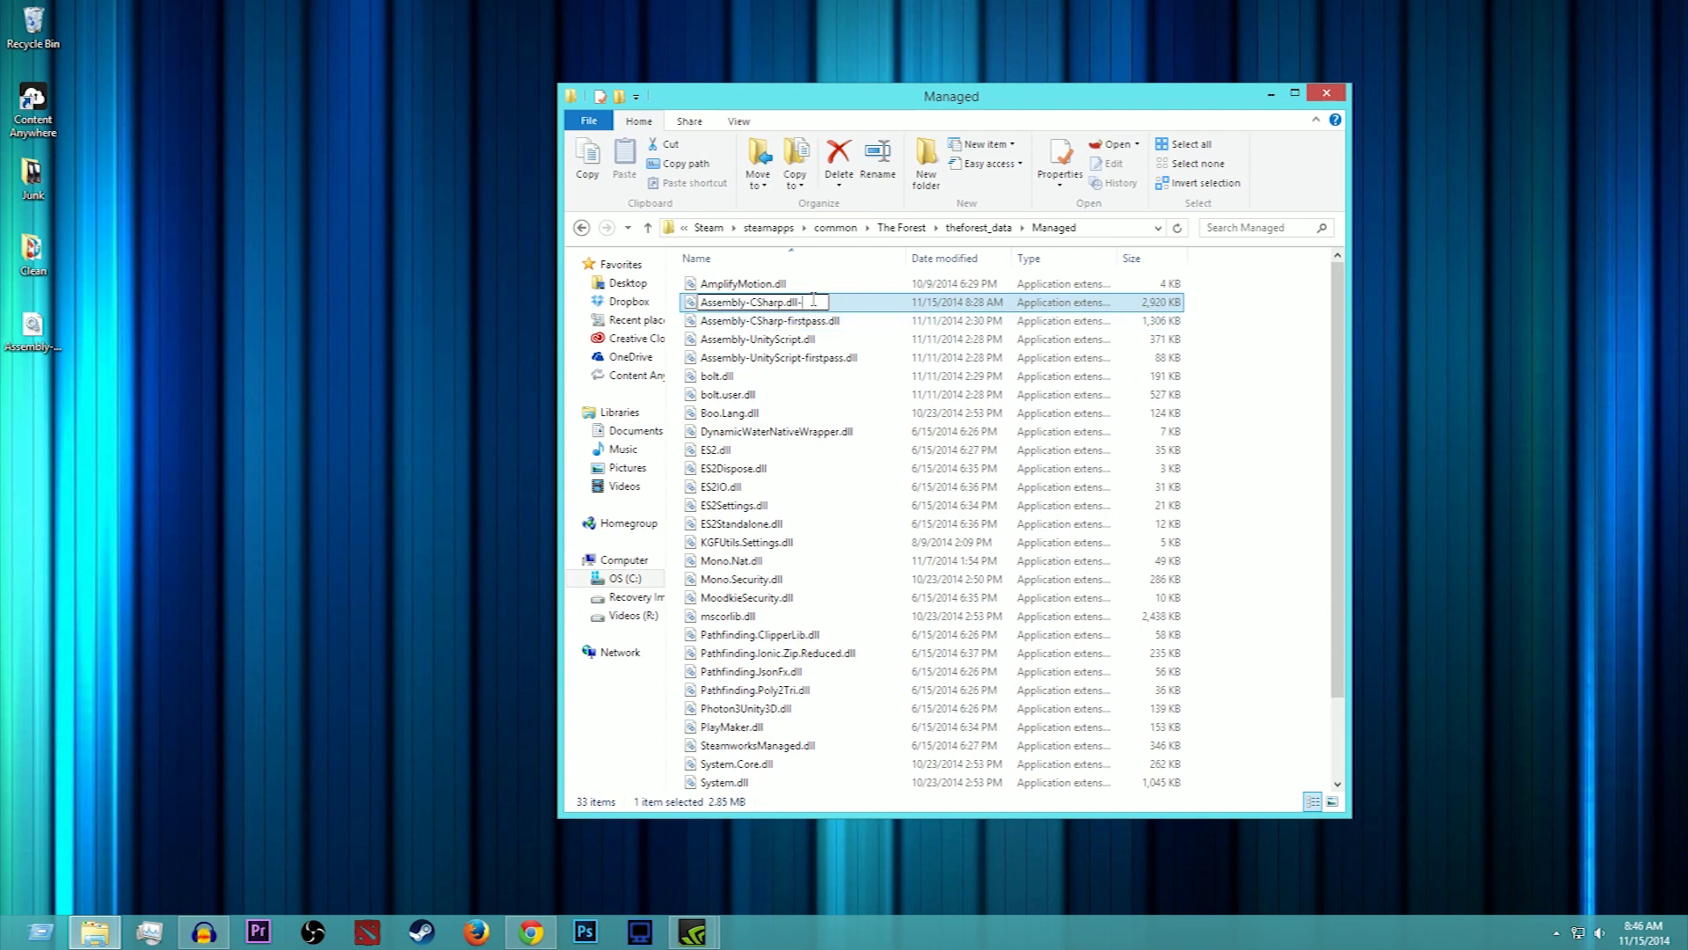
pyautogui.write('-old')
pyautogui.press('Return')
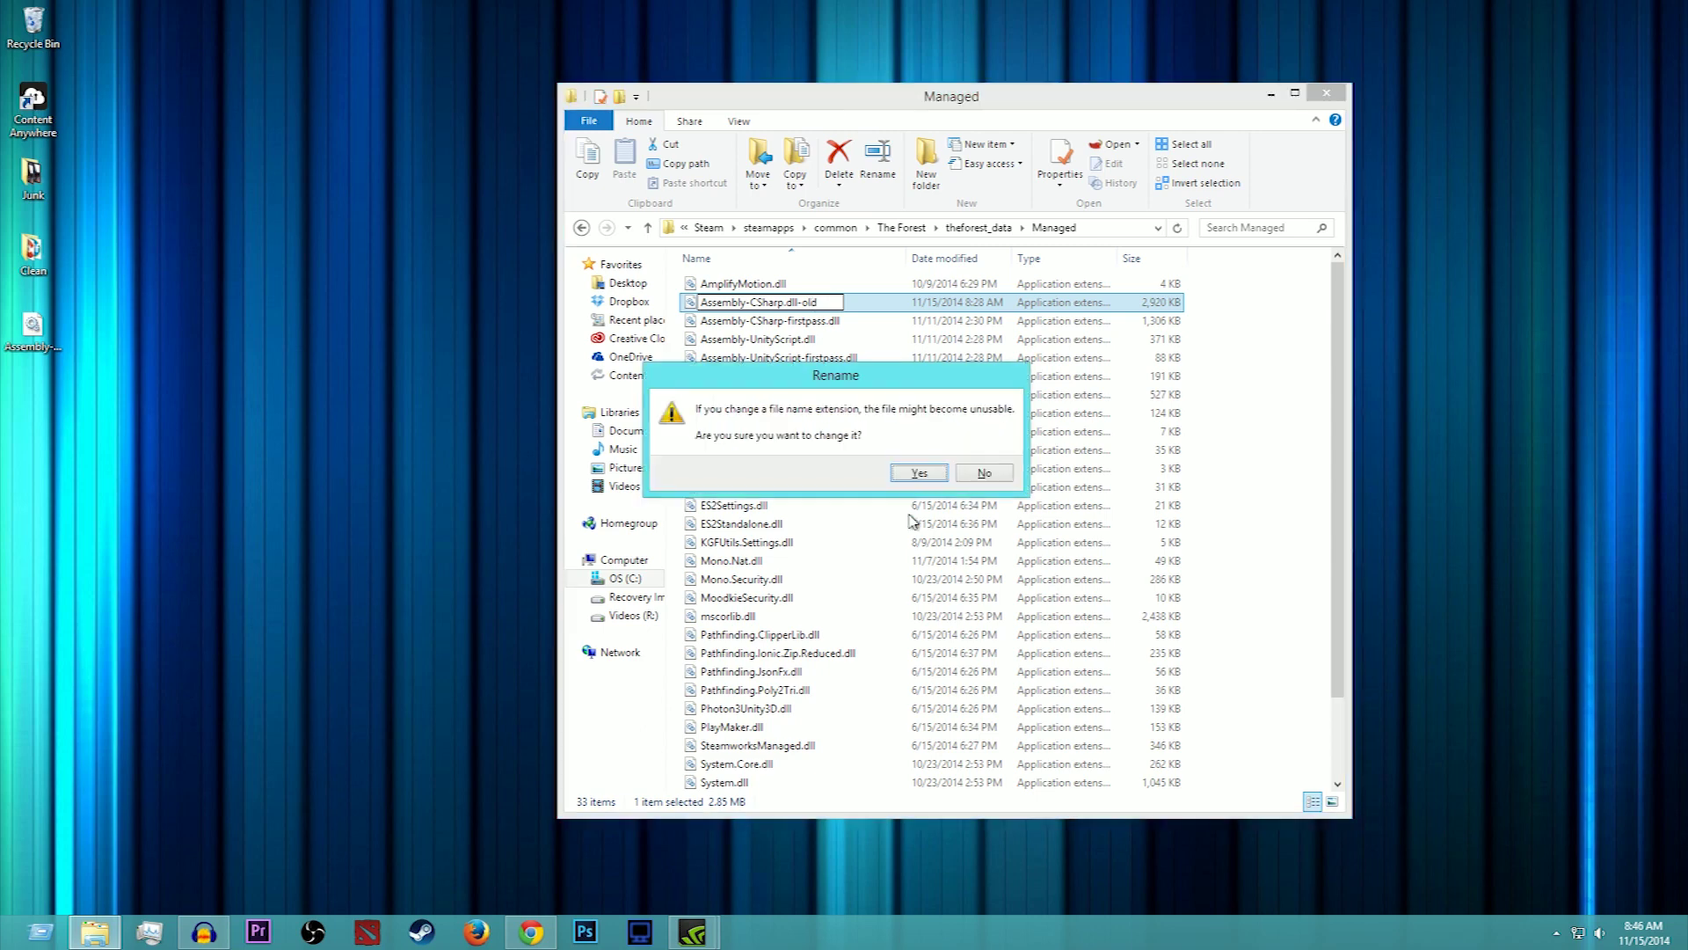
pyautogui.click(918, 476)
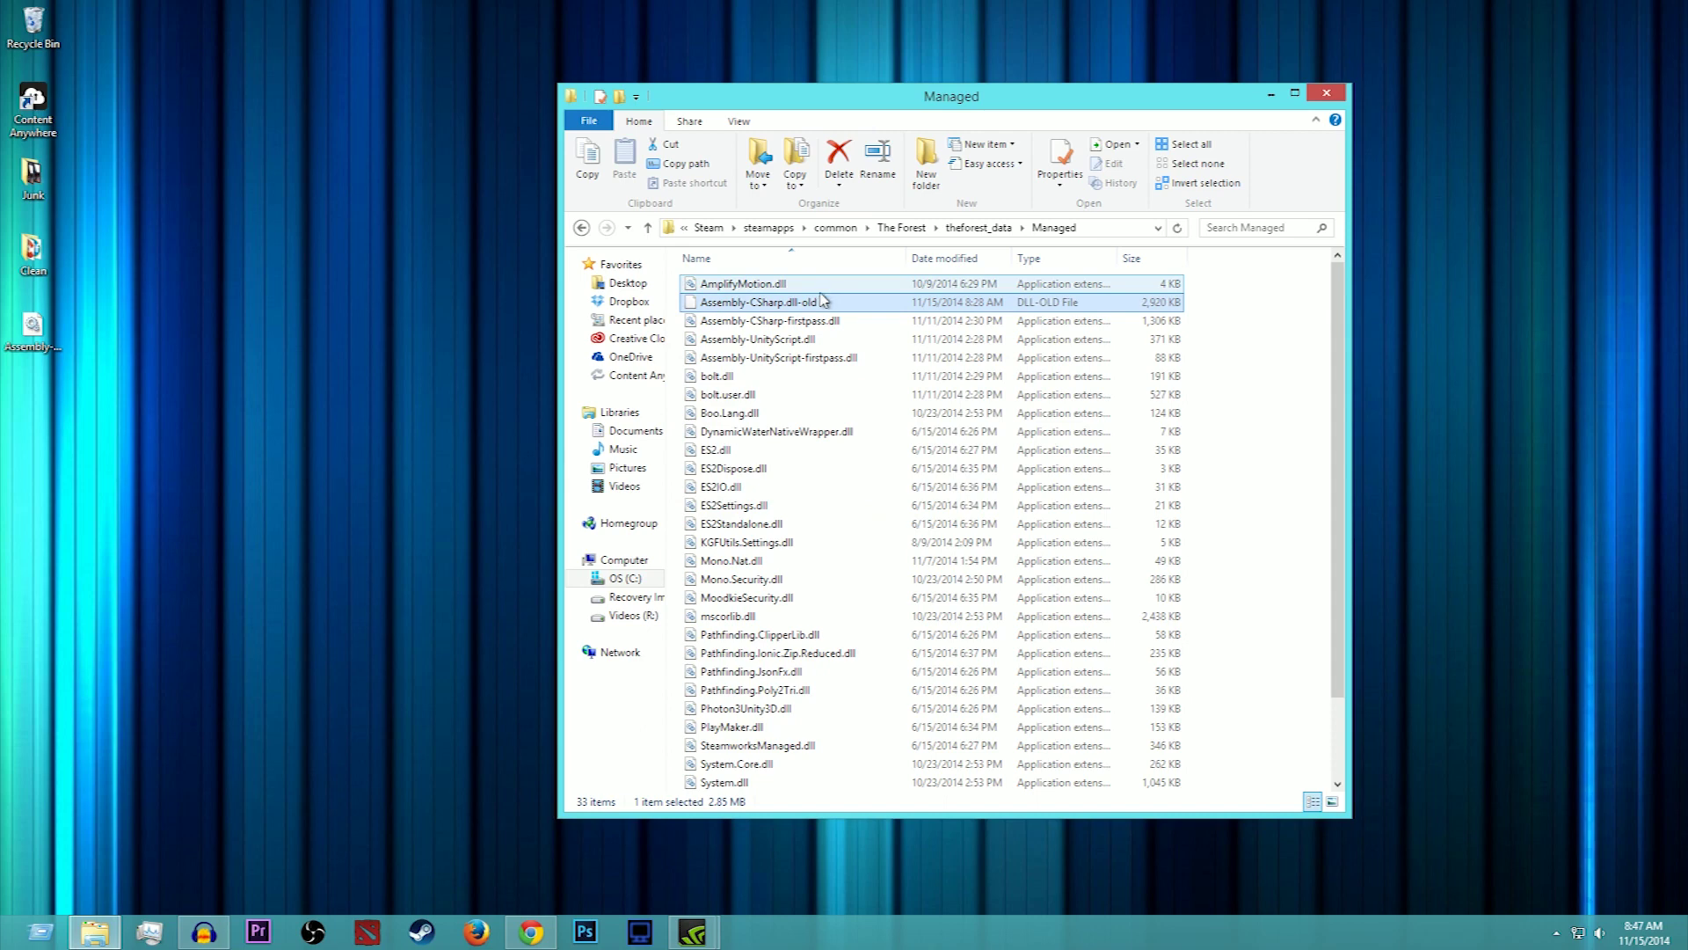
# Step: Drag the downloaded Assembly-CSharp.dll from the desktop into the Managed folder
pyautogui.moveTo(54, 341); pyautogui.dragTo(455, 339)
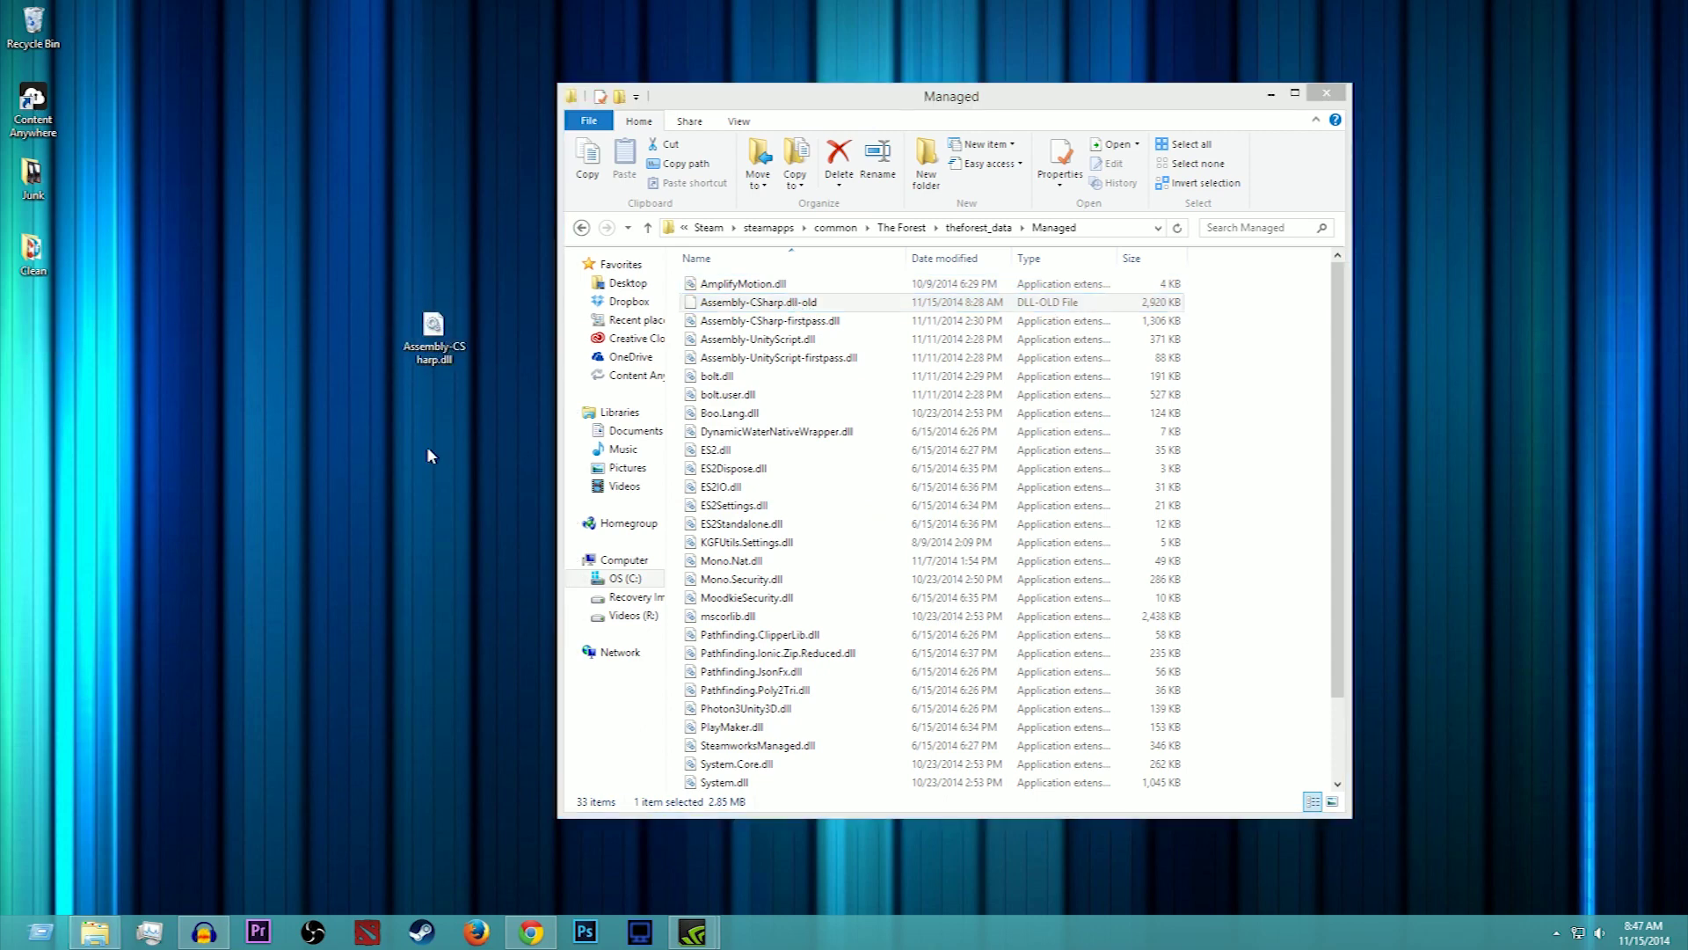
pyautogui.moveTo(435, 336); pyautogui.dragTo(303, 352)
pyautogui.rightClick(782, 304)
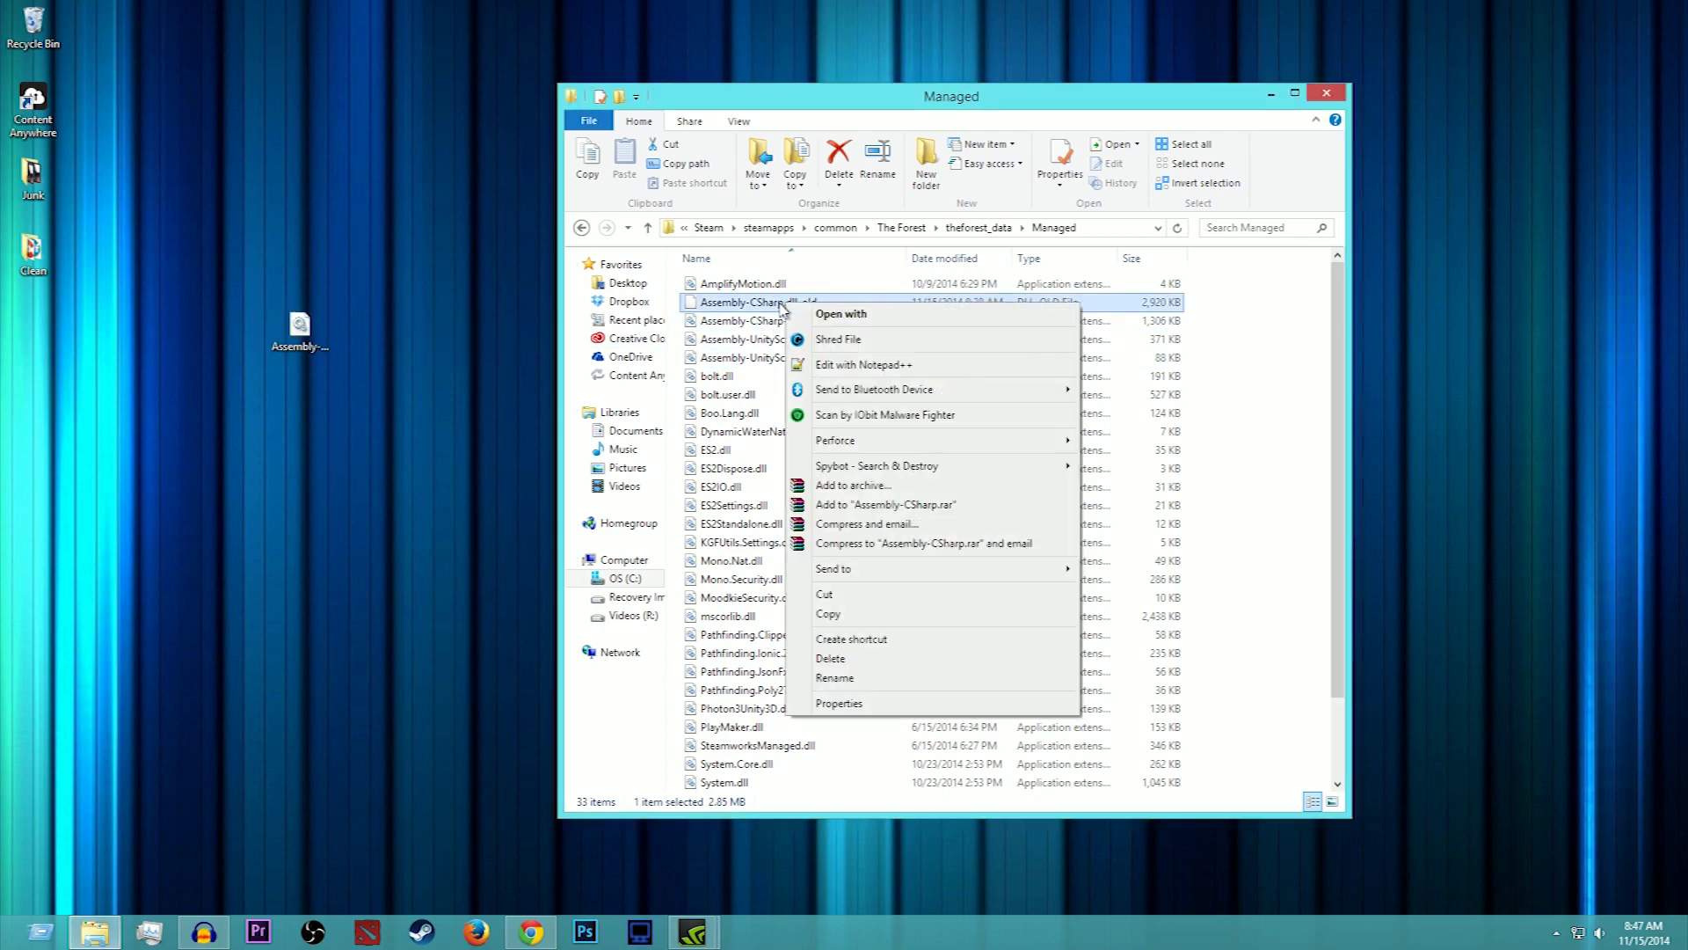
pyautogui.click(398, 246)
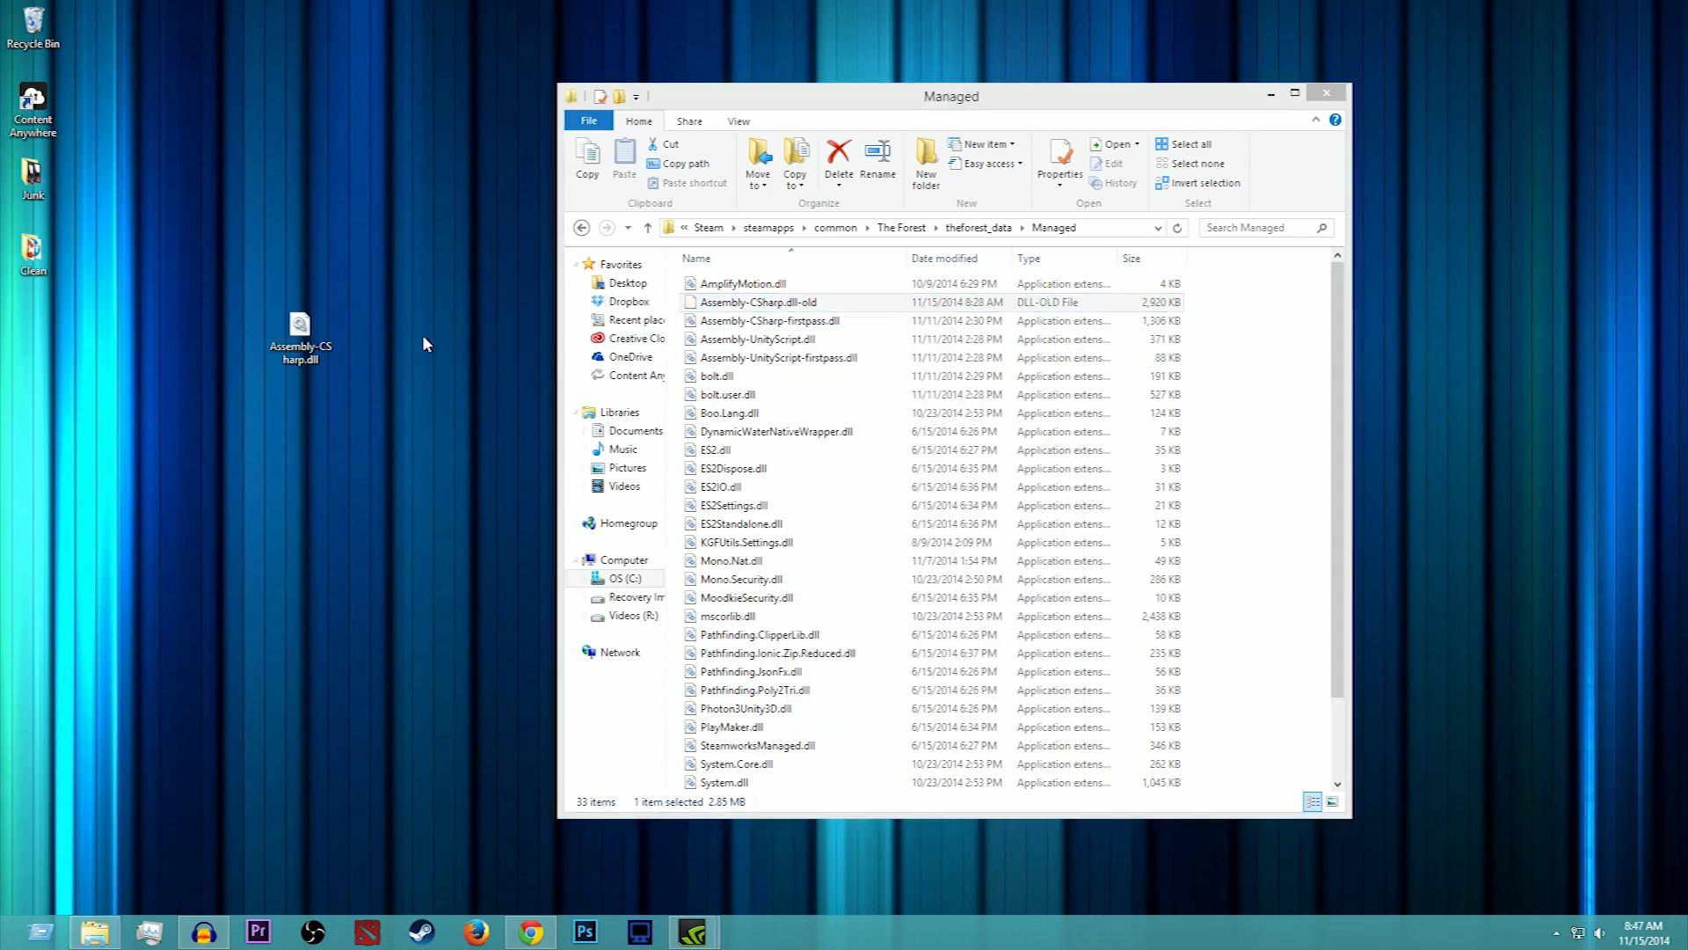
pyautogui.moveTo(301, 339); pyautogui.dragTo(843, 324)
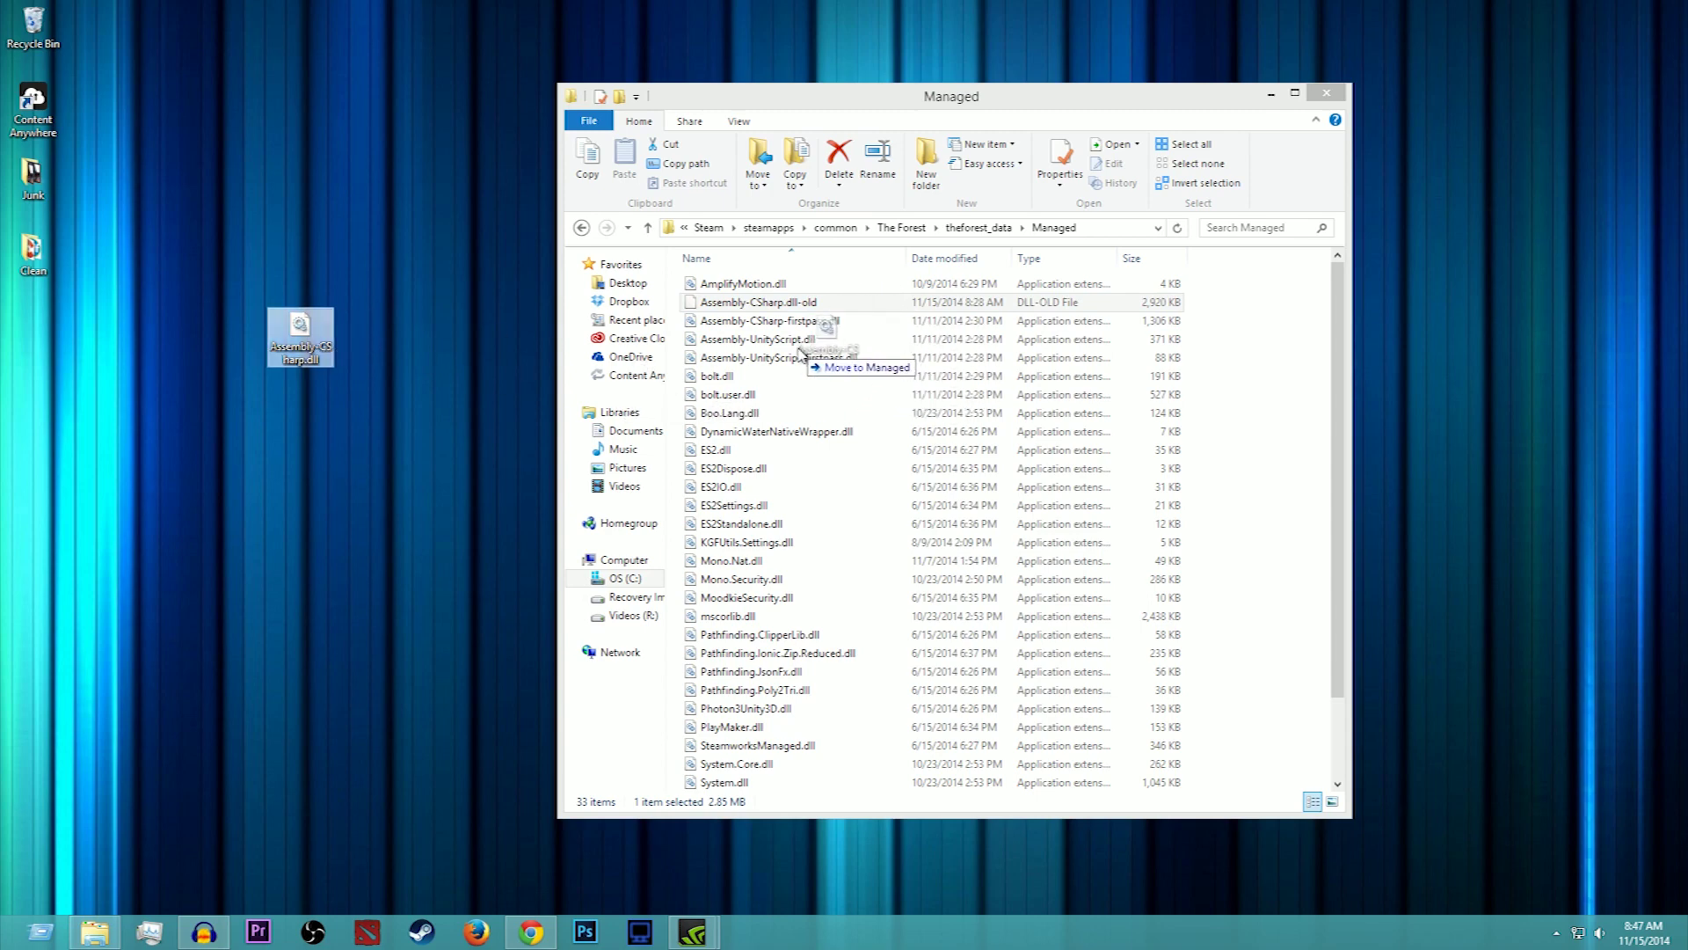
pyautogui.moveTo(802, 355); pyautogui.dragTo(802, 357)
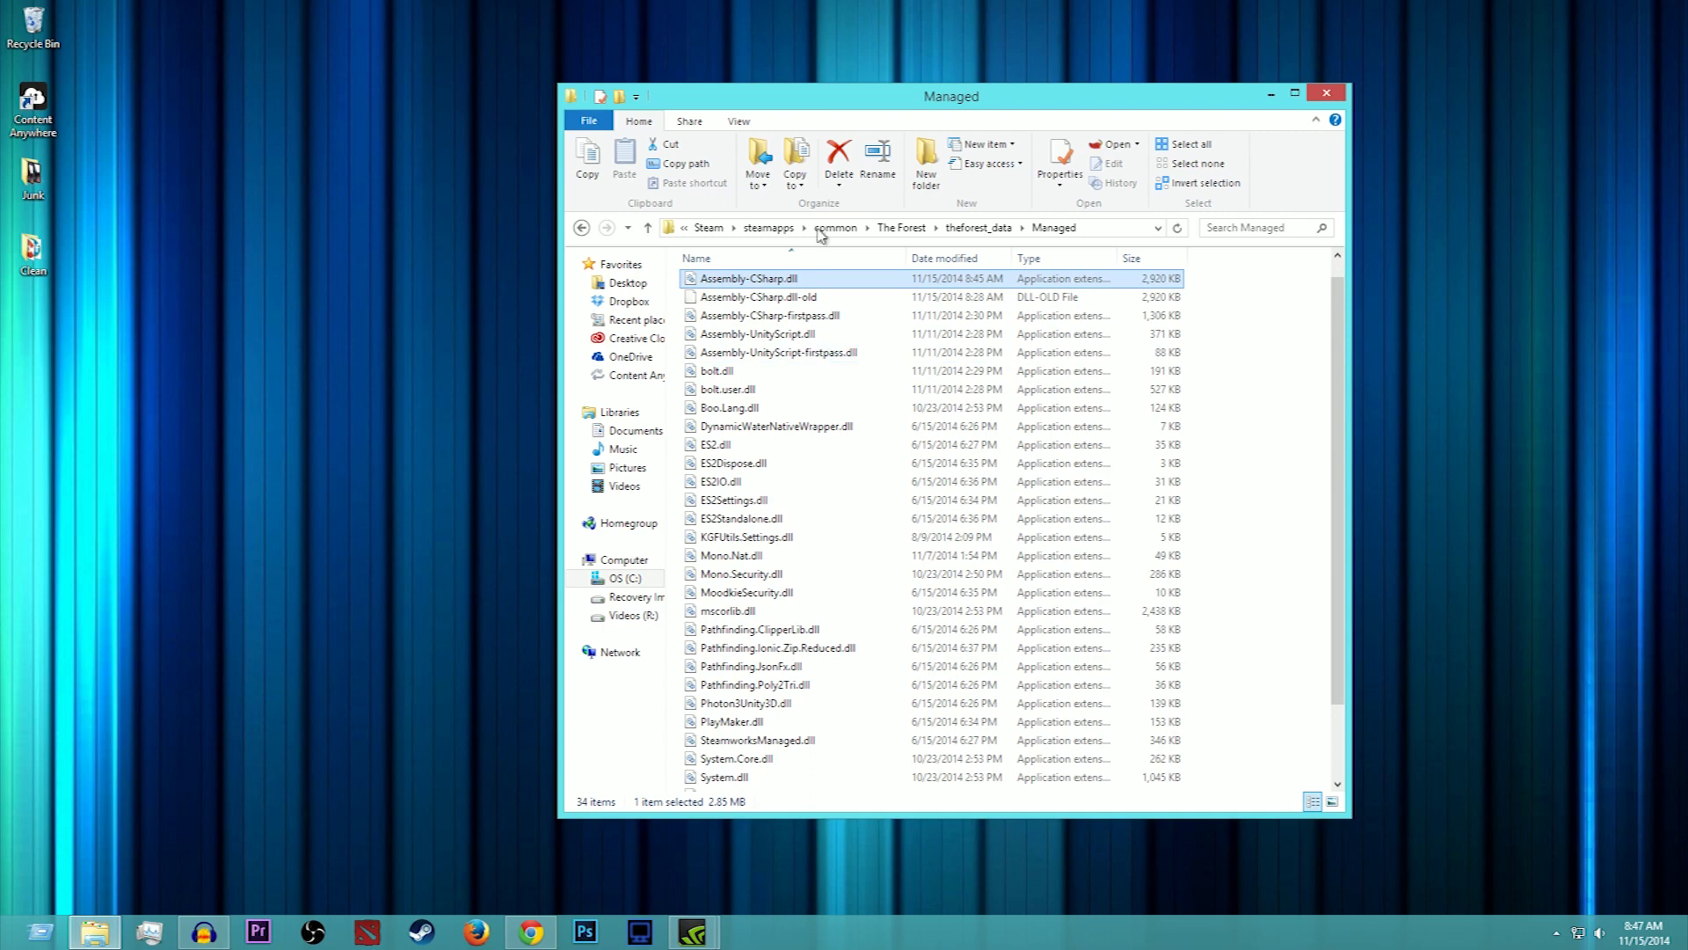